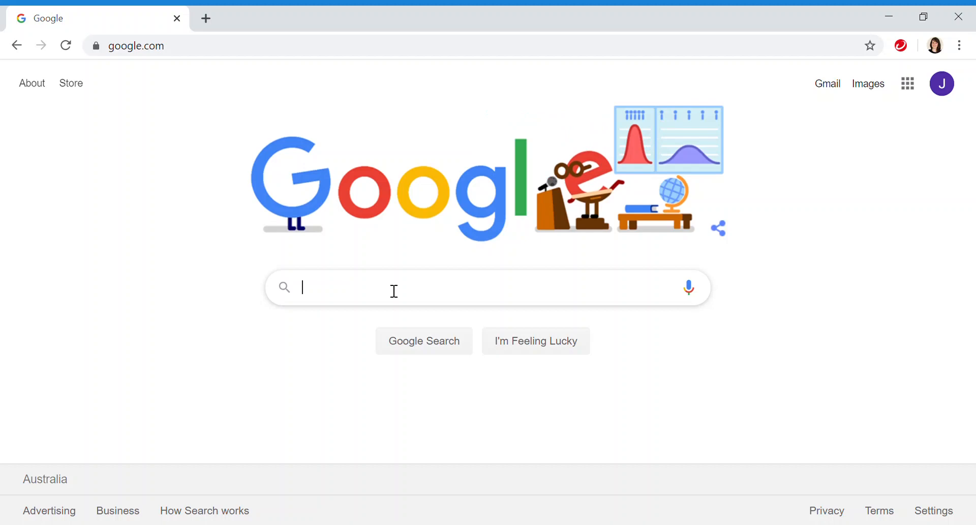
Search the web for "google sheets" and open the Google Sheets sign-in result.
{"action": "type", "text": "google sheets"}
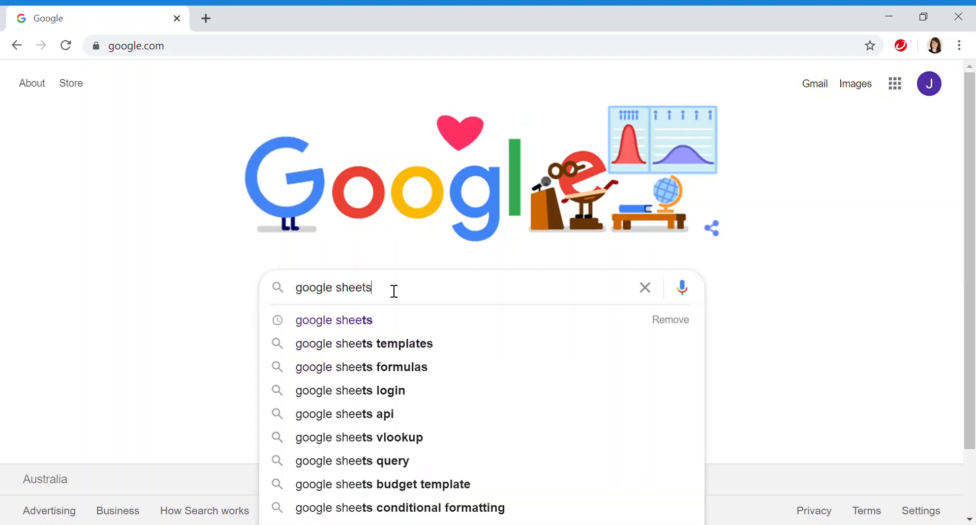
{"action": "key", "text": "Return"}
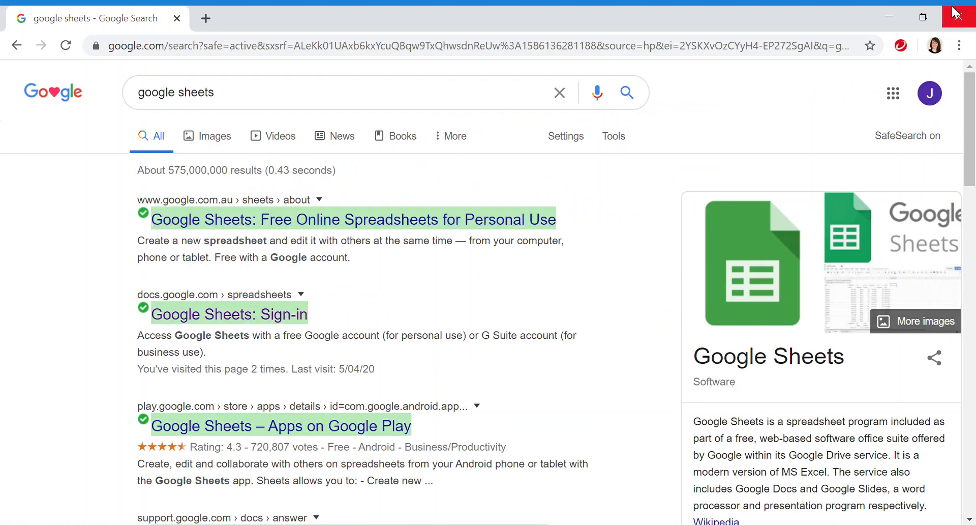
{"action": "left_click", "coordinate": [192, 320]}
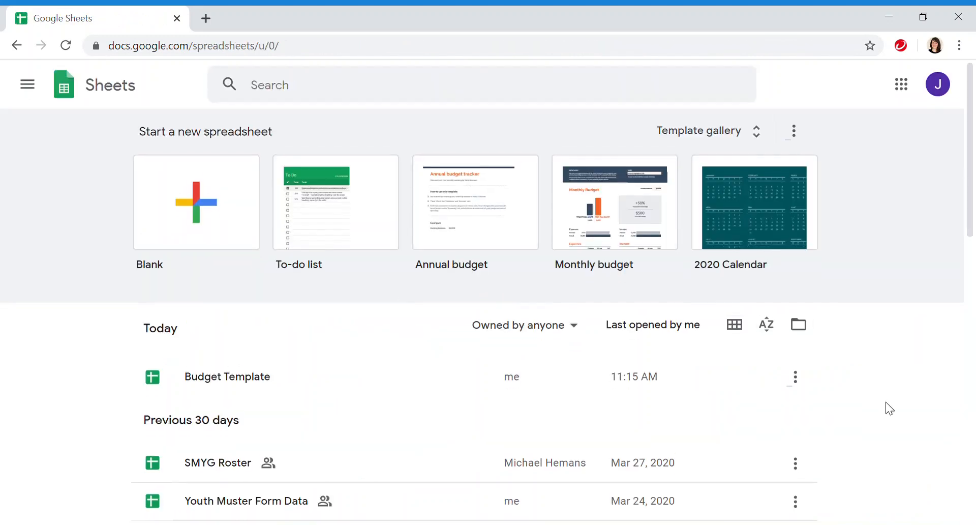
Open the Budget Template spreadsheet from the list of recent files.
{"action": "scroll", "coordinate": [887, 402], "scroll_direction": "down", "scroll_amount": 10}
{"action": "scroll", "coordinate": [887, 409], "scroll_direction": "up", "scroll_amount": 10}
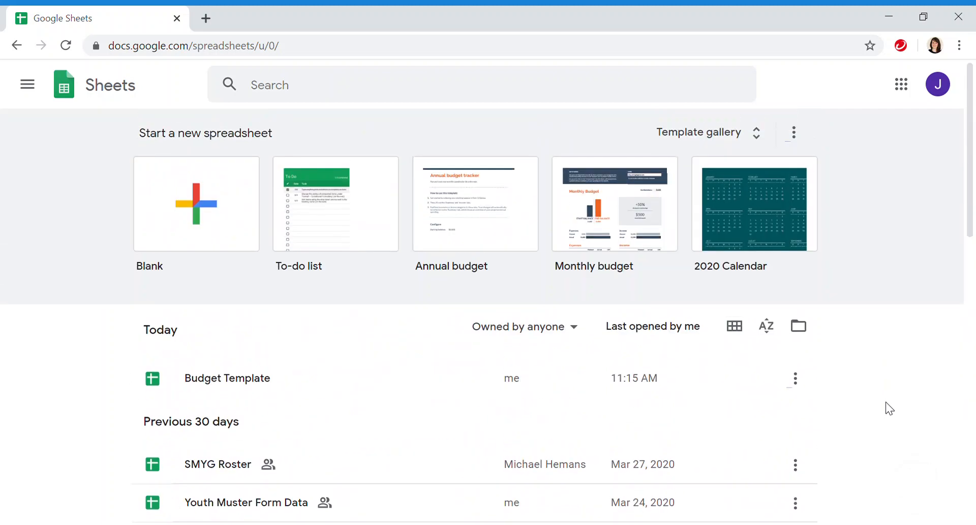
{"action": "left_click", "coordinate": [216, 380]}
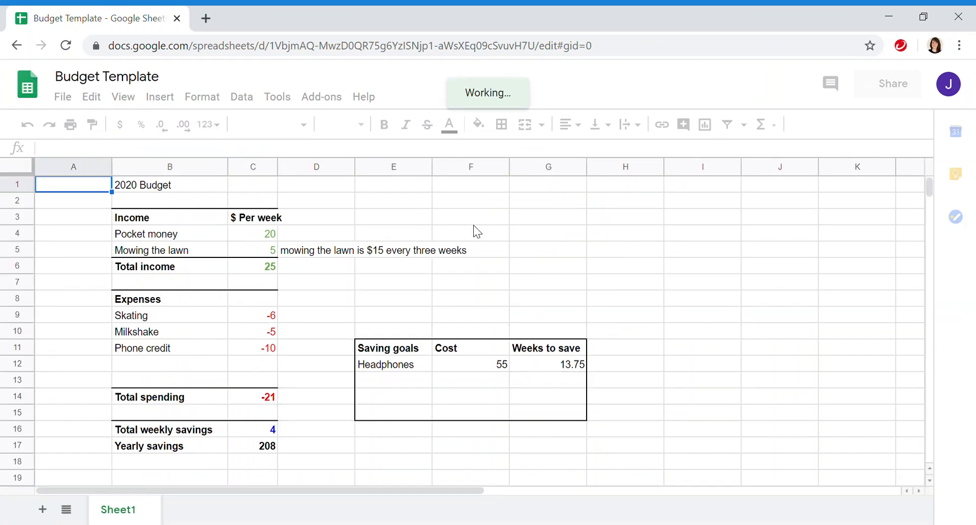
Examine the budget's title, the income entries with their weekly amounts, and the formula behind Total income.
{"action": "left_click", "coordinate": [133, 183]}
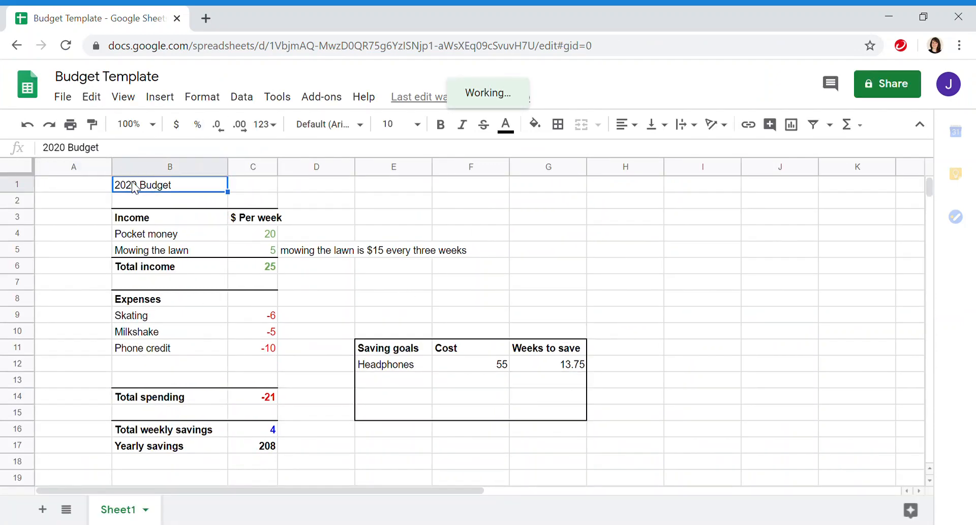
{"action": "left_click", "coordinate": [154, 219]}
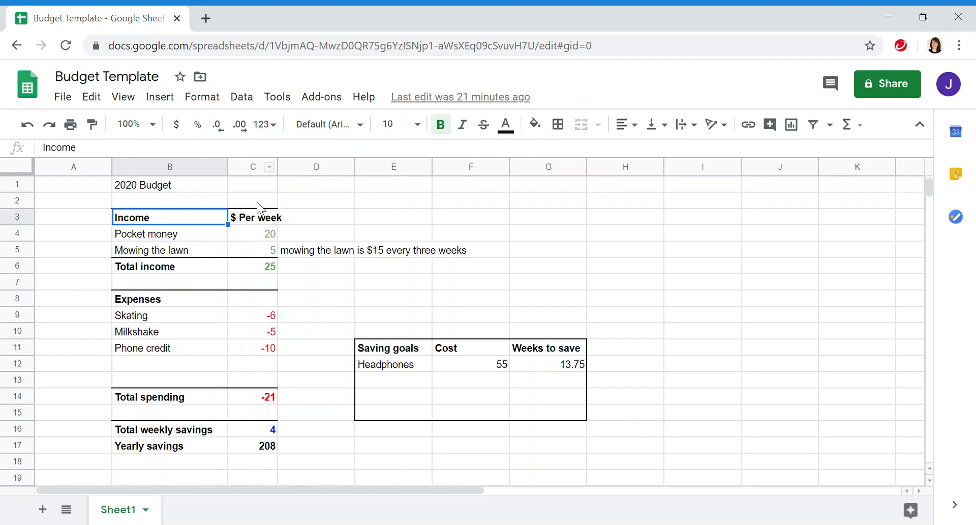
{"action": "left_click", "coordinate": [256, 234]}
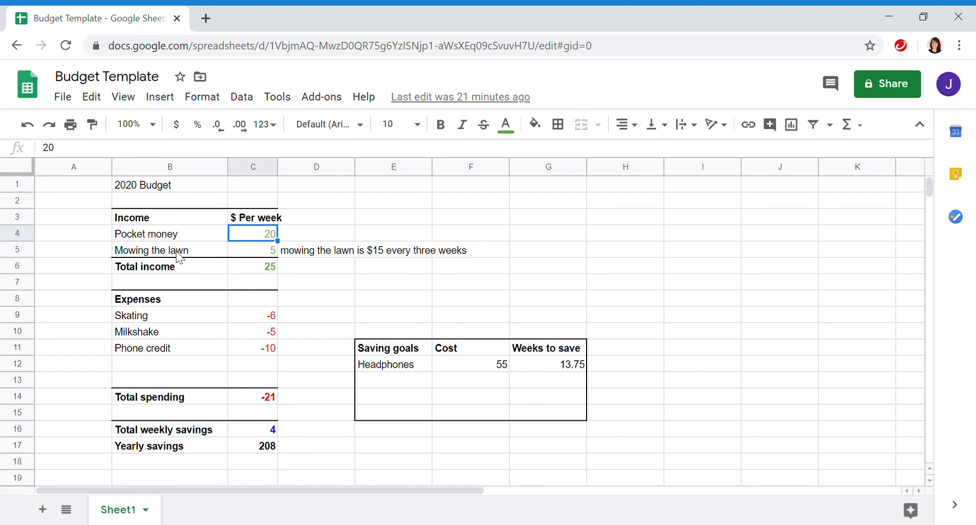
{"action": "left_click", "coordinate": [395, 256]}
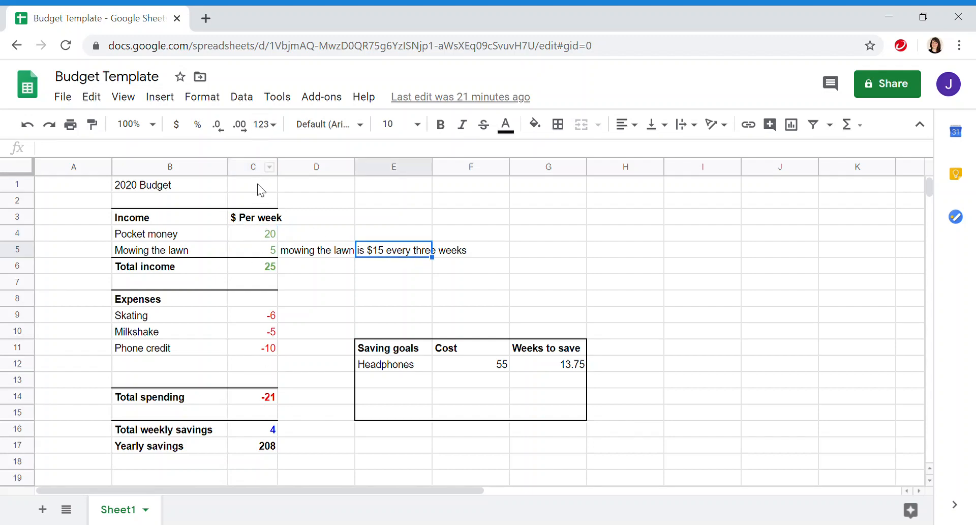
{"action": "left_click", "coordinate": [258, 252]}
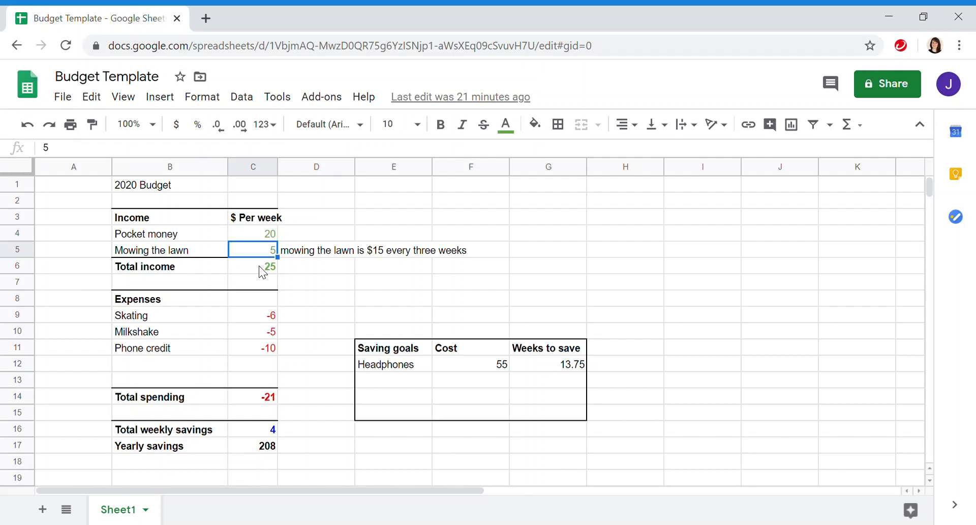
{"action": "left_click", "coordinate": [251, 266]}
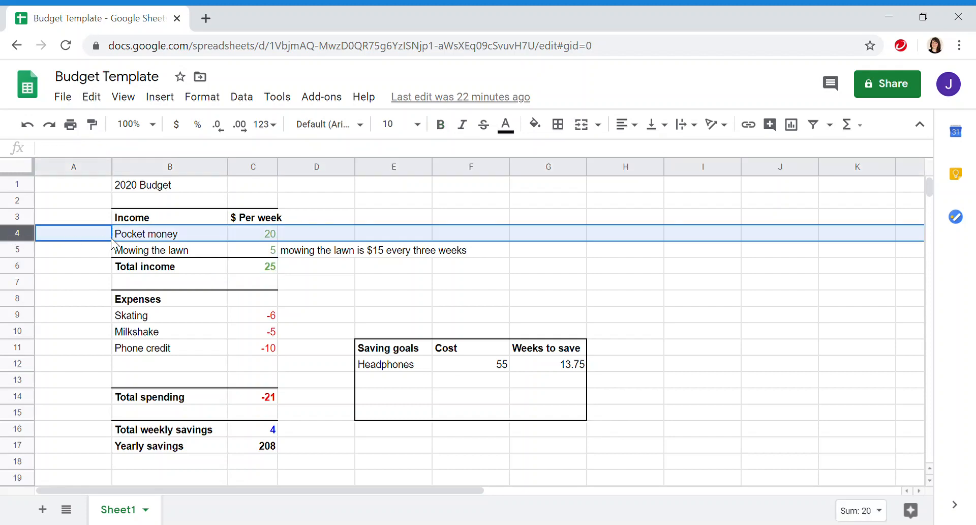
{"action": "left_click", "coordinate": [17, 233]}
{"action": "left_click", "coordinate": [259, 269]}
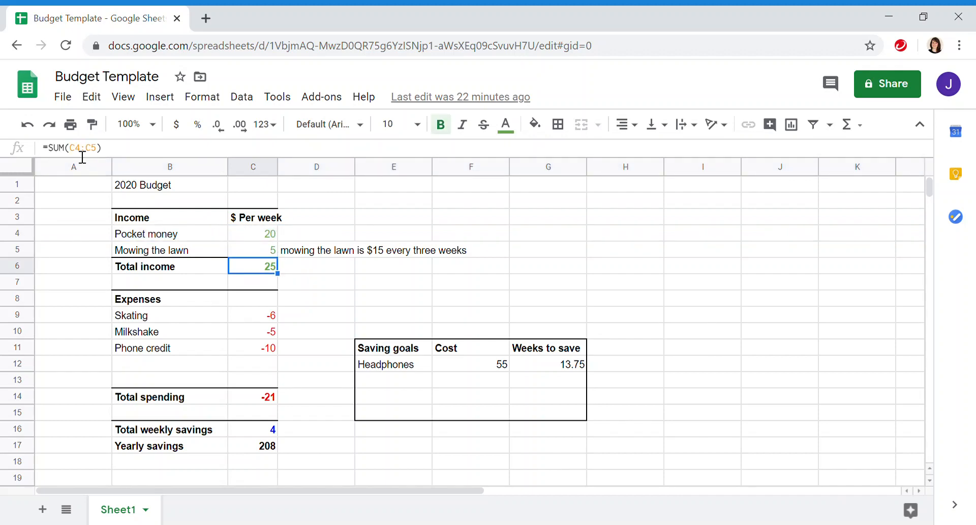
{"action": "left_click", "coordinate": [259, 237]}
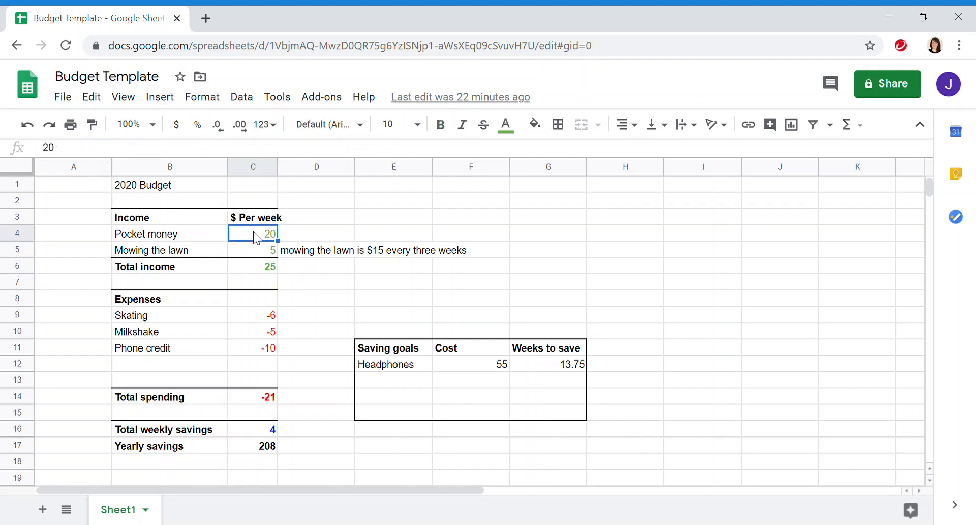
{"action": "left_click", "coordinate": [252, 268]}
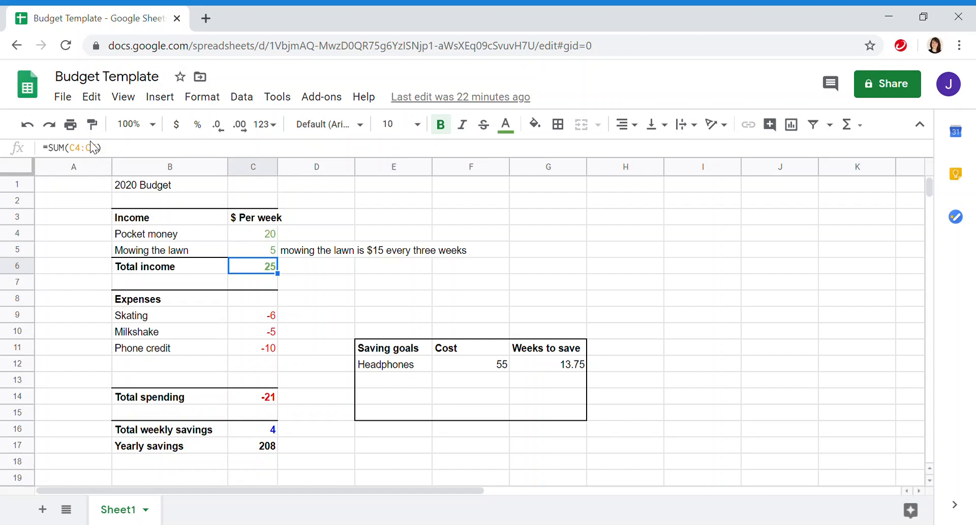
{"action": "left_click", "coordinate": [267, 252]}
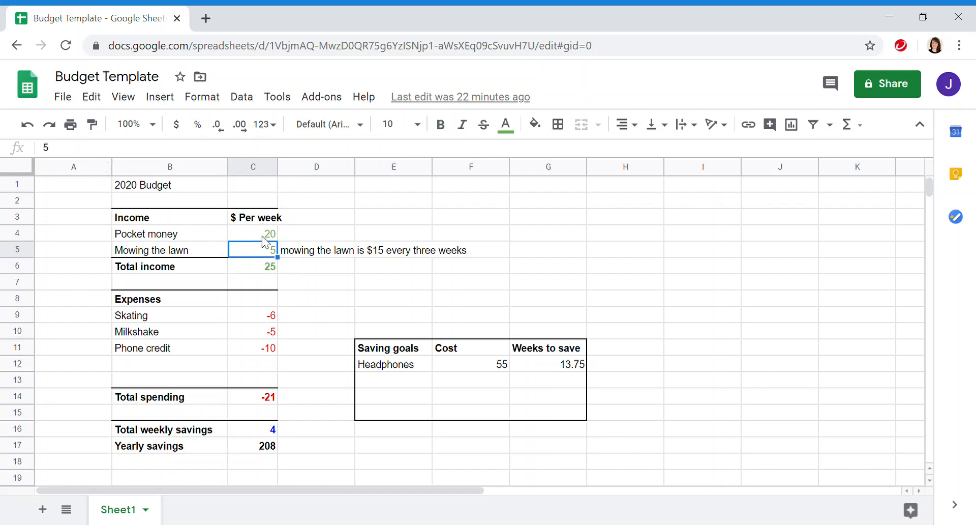
{"action": "left_click", "coordinate": [264, 270]}
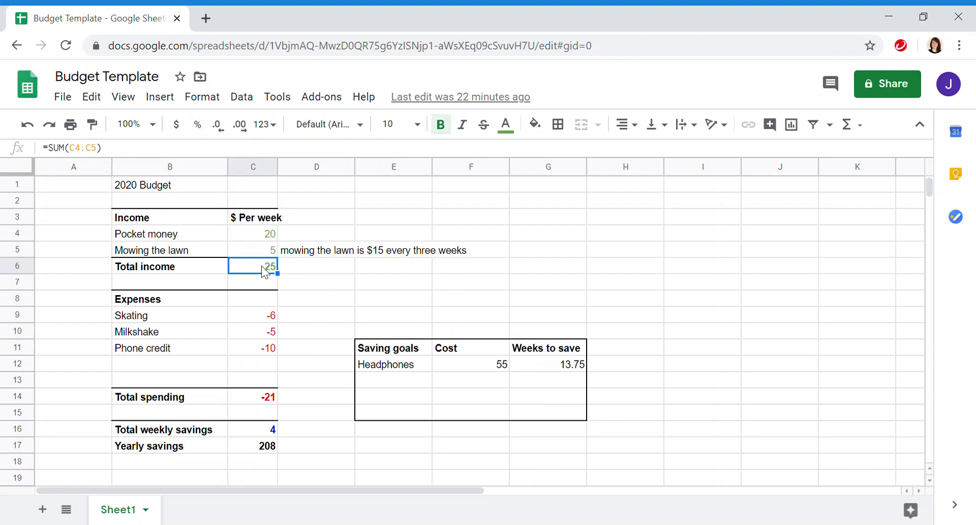
Change the weekly Pocket money amount to 32 and check its effect on Total income.
{"action": "left_click", "coordinate": [255, 233]}
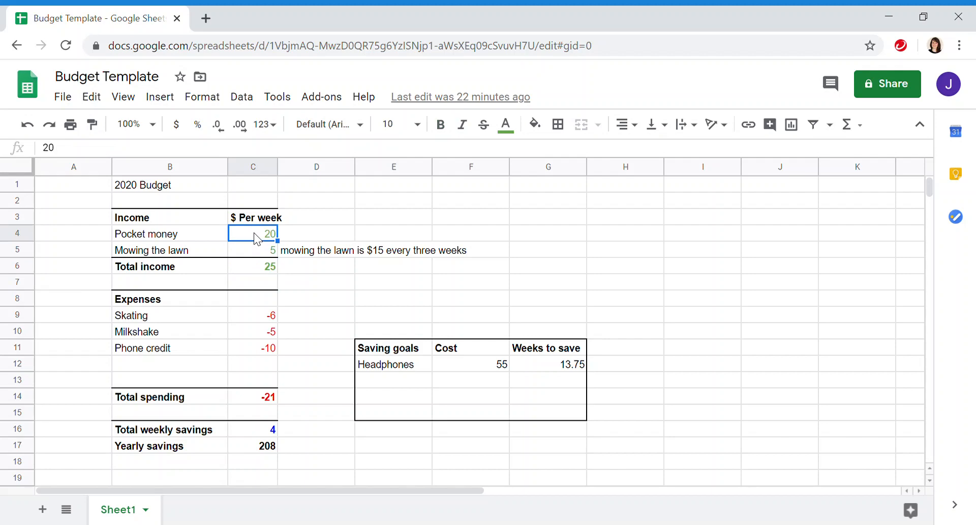
{"action": "type", "text": "3"}
{"action": "key", "text": "Tab"}
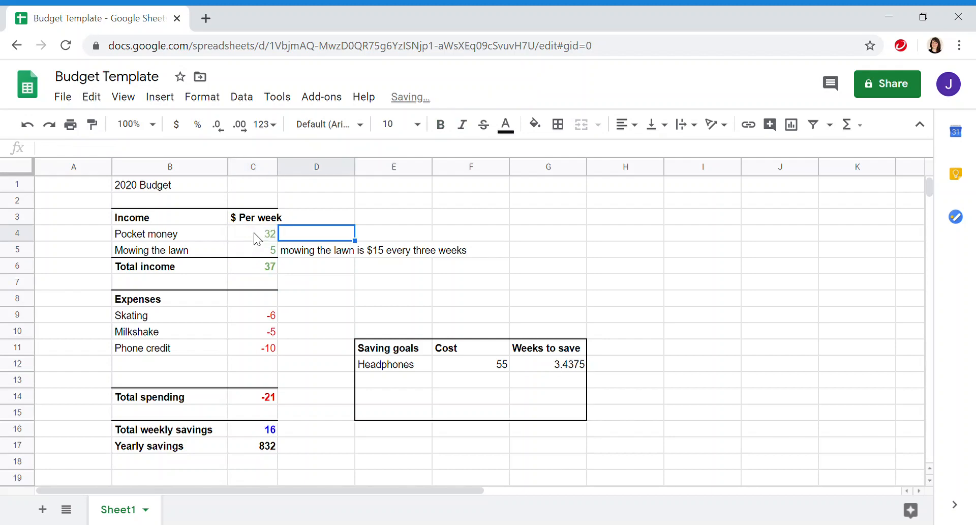
{"action": "left_click", "coordinate": [259, 265]}
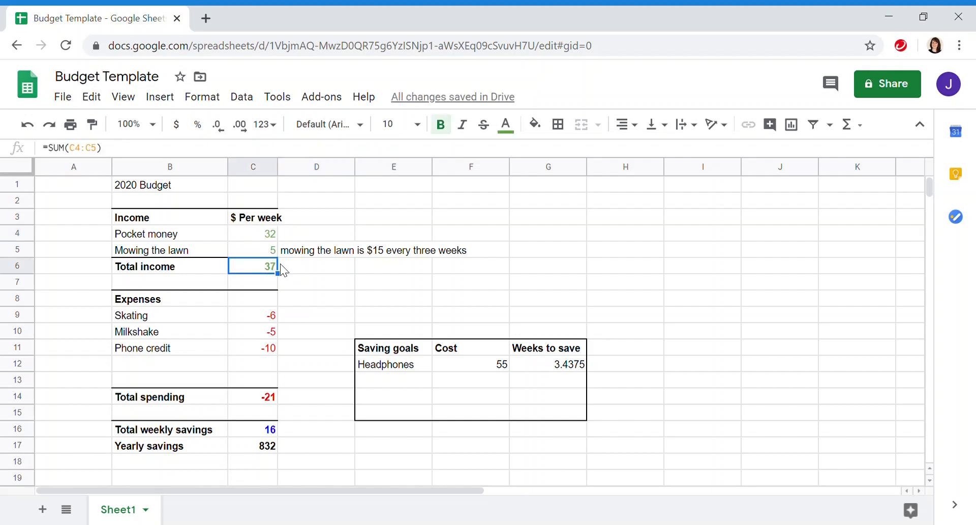
Set the weekly Pocket money amount back to 20.
{"action": "left_click", "coordinate": [254, 230]}
{"action": "type", "text": "20"}
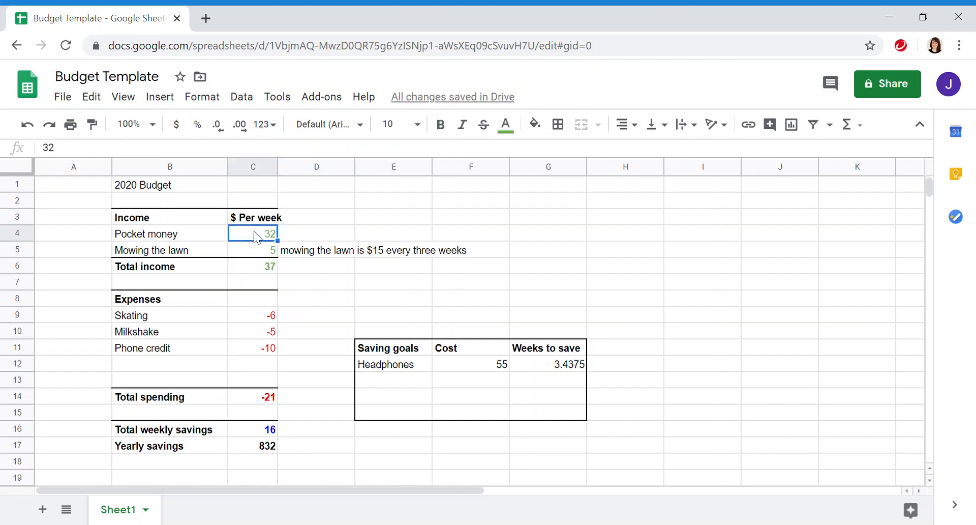
{"action": "key", "text": "Tab"}
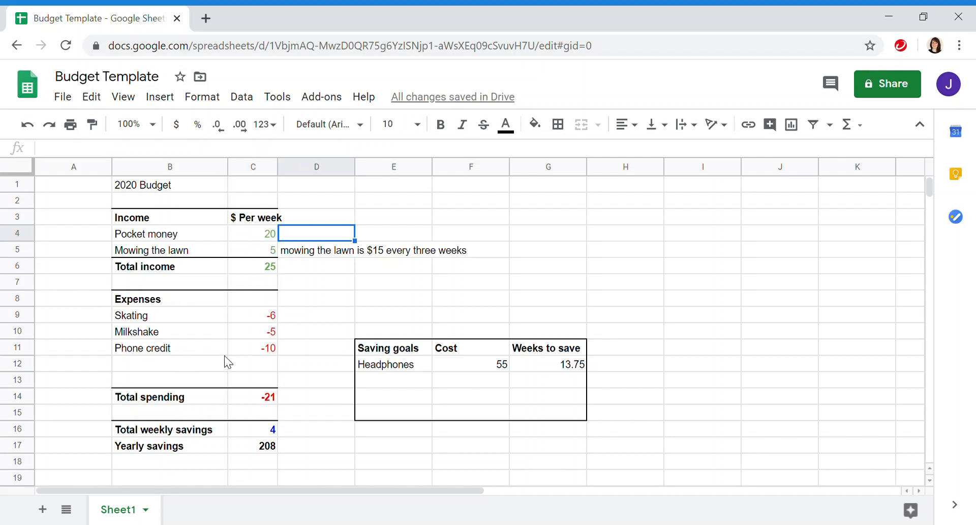
Check the Skating expense, and set the weekly Phone credit expense to -20.
{"action": "left_click", "coordinate": [273, 316]}
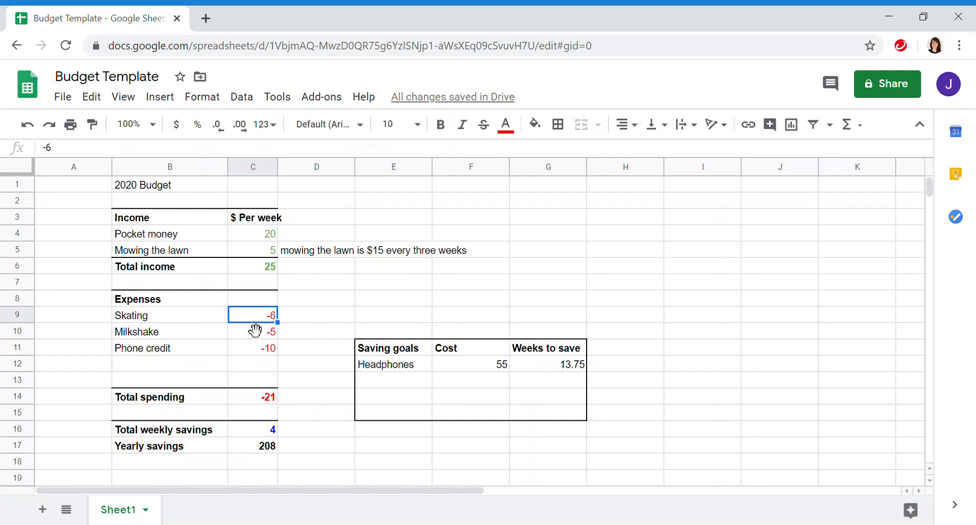
{"action": "left_click", "coordinate": [259, 352]}
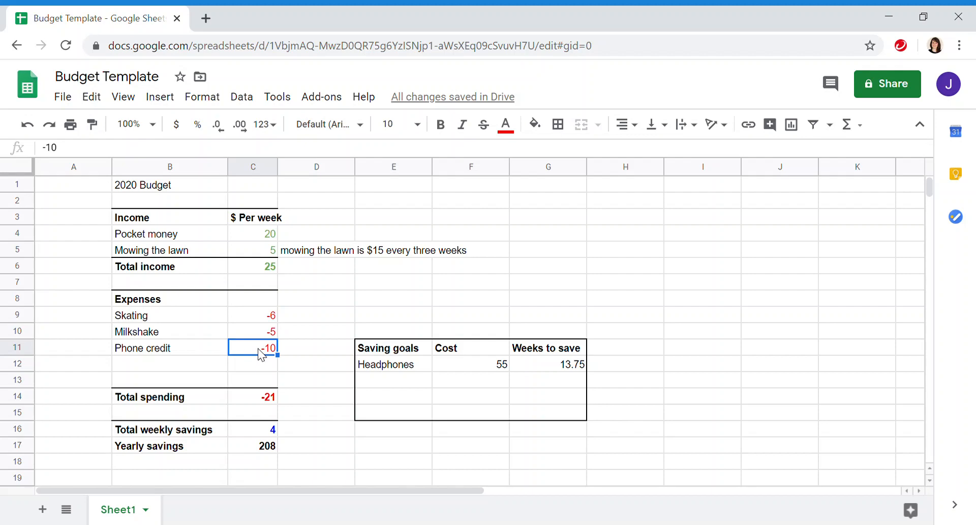
{"action": "type", "text": "-20"}
{"action": "key", "text": "Tab"}
Set the weekly Phone credit expense back to -10.
{"action": "left_click", "coordinate": [261, 355]}
{"action": "type", "text": "-10"}
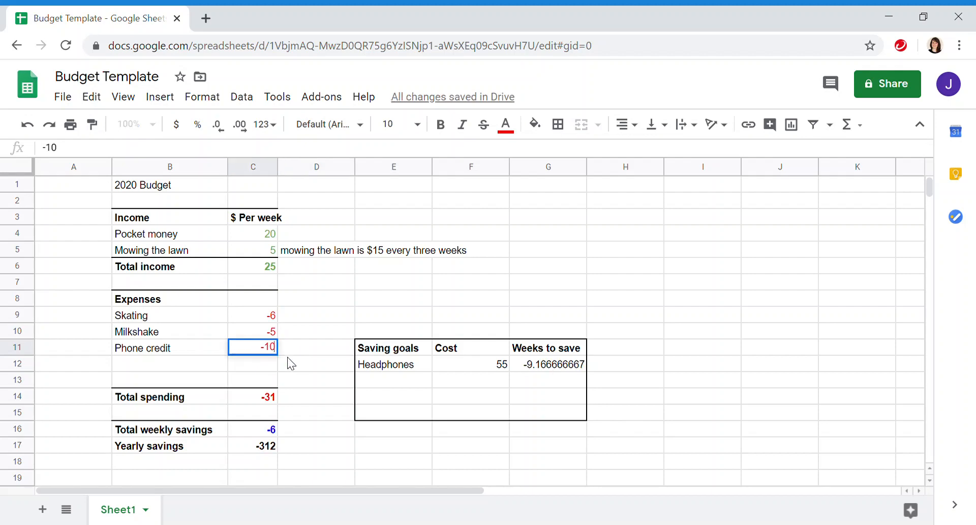
{"action": "key", "text": "Tab"}
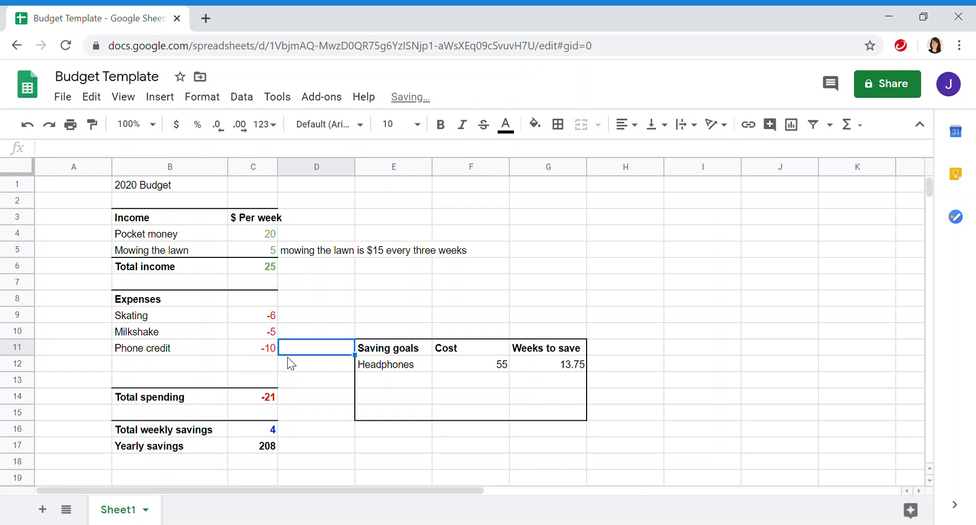
Examine the Total spending and Total income formulas and the cell ranges each one adds up.
{"action": "left_click", "coordinate": [265, 403]}
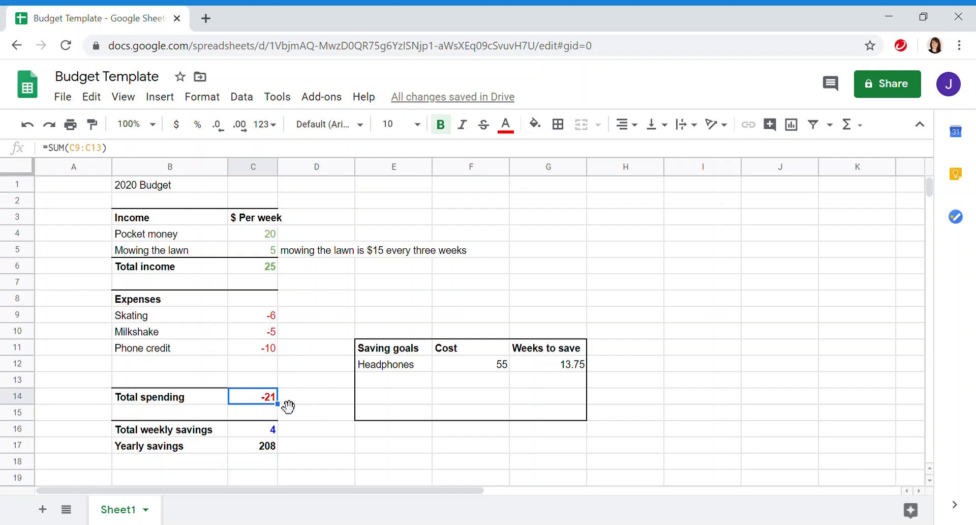
{"action": "left_click", "coordinate": [82, 148]}
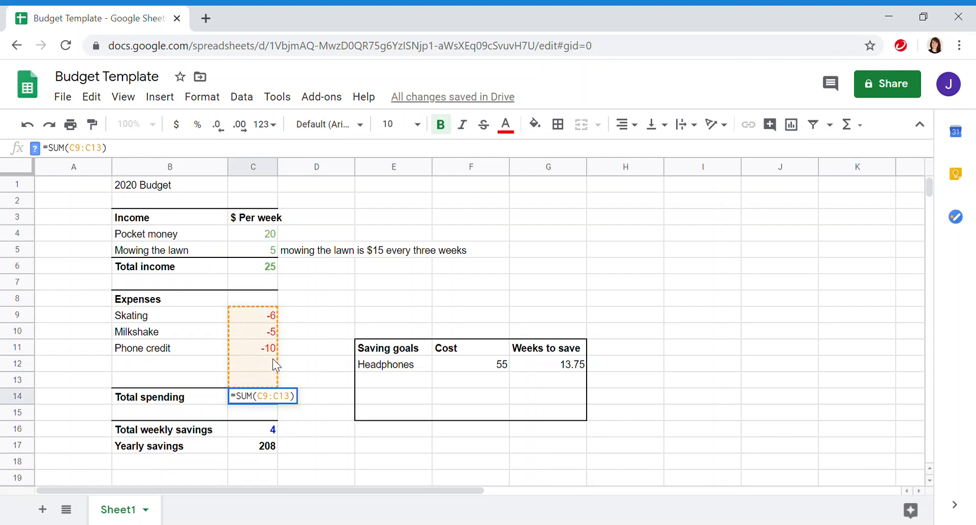
{"action": "key", "text": "Return"}
{"action": "left_click", "coordinate": [257, 396]}
{"action": "left_click", "coordinate": [271, 318]}
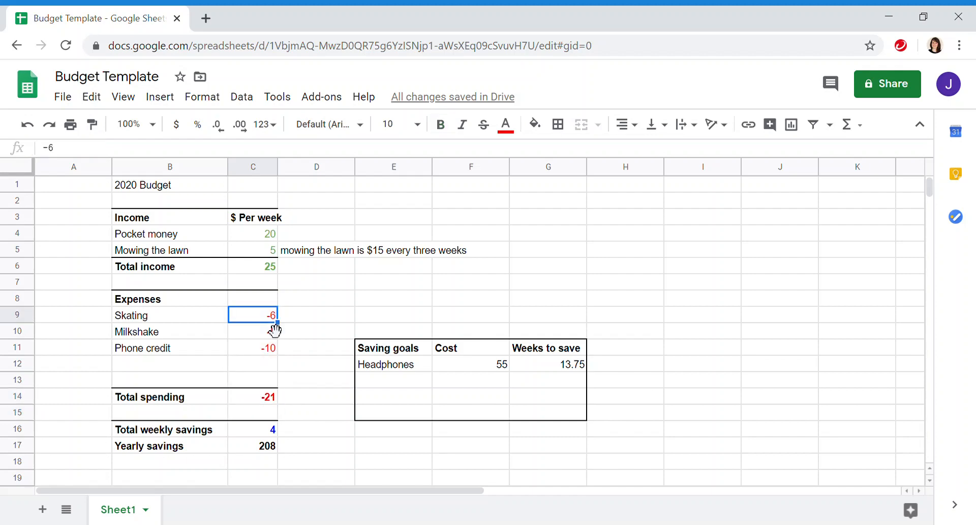
{"action": "left_click", "coordinate": [252, 399]}
{"action": "left_click", "coordinate": [94, 153]}
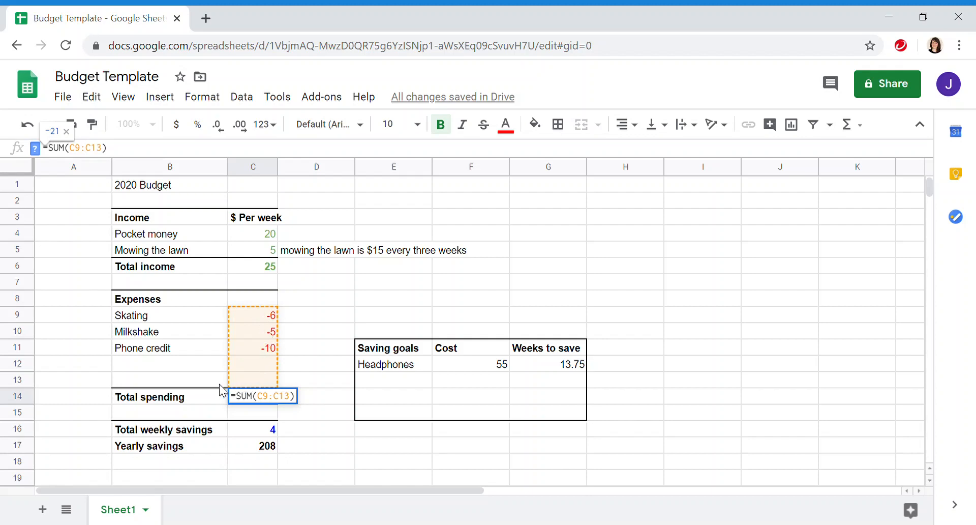
{"action": "left_click", "coordinate": [258, 234]}
{"action": "left_click", "coordinate": [268, 273]}
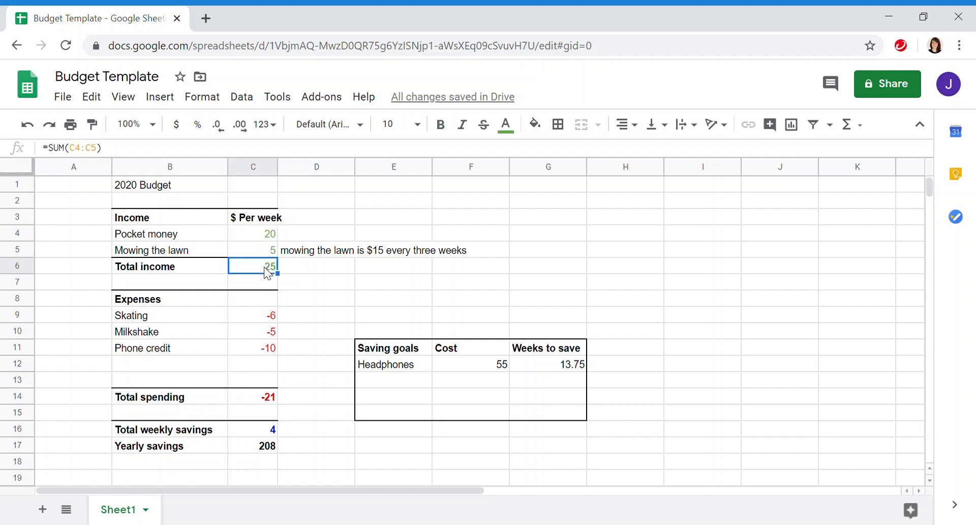
{"action": "left_click", "coordinate": [79, 148]}
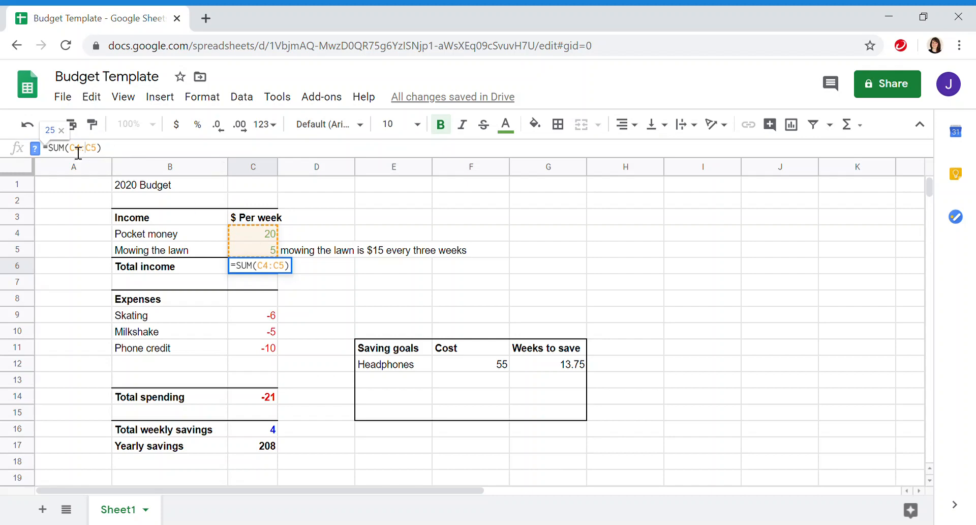
Insert a row below Pocket money in the income section and label it Gift.
{"action": "left_click", "coordinate": [23, 234]}
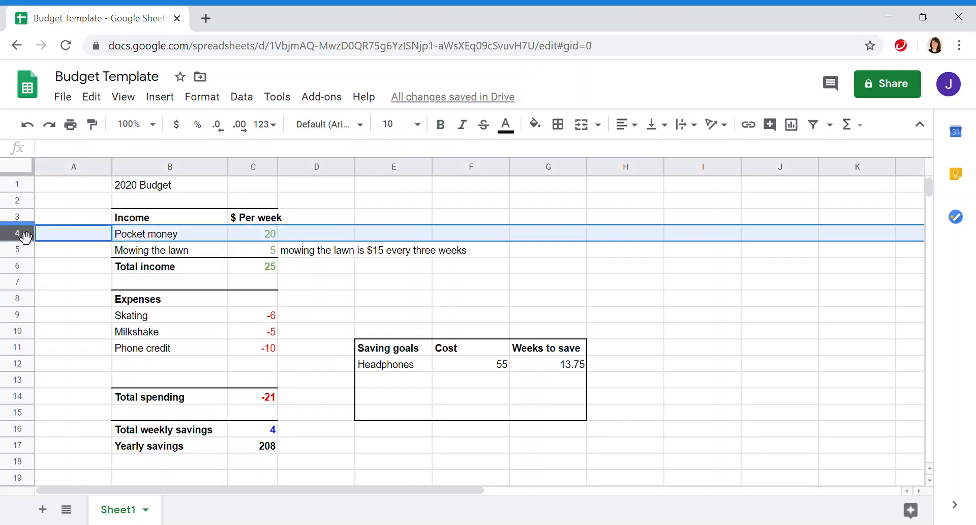
{"action": "right_click", "coordinate": [23, 239]}
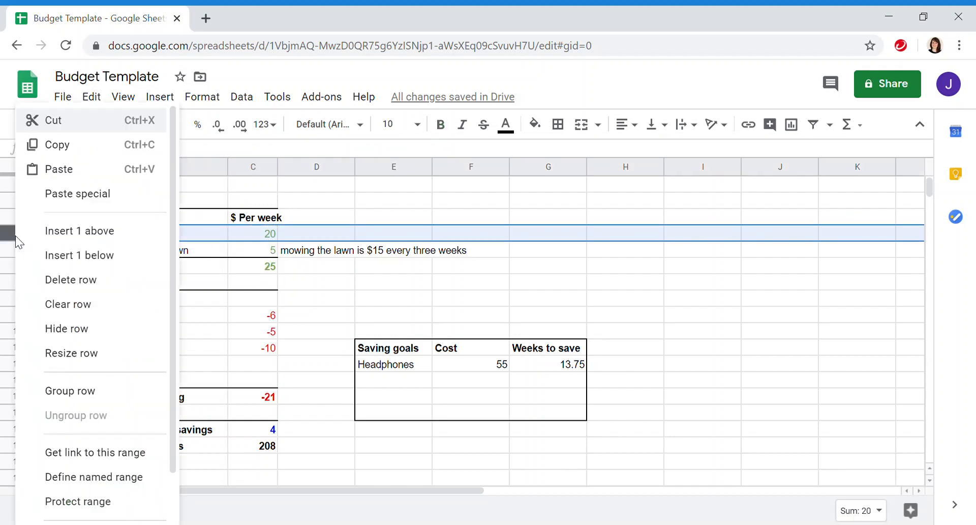
{"action": "left_click", "coordinate": [128, 255]}
{"action": "left_click", "coordinate": [162, 247]}
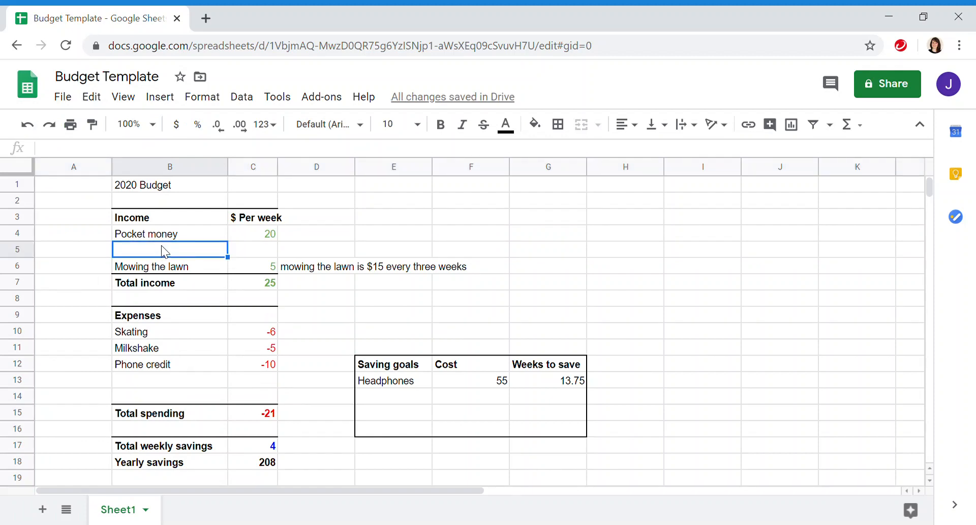
{"action": "type", "text": "Gift"}
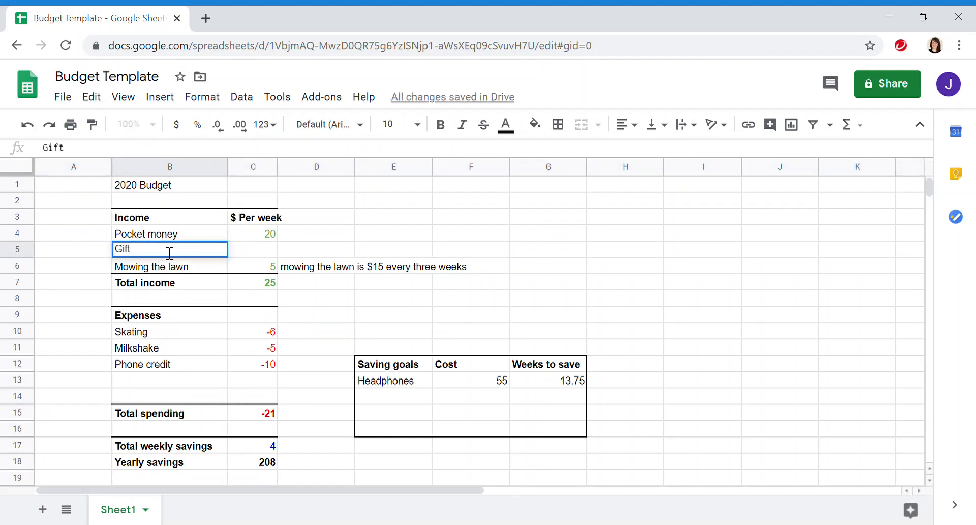
{"action": "key", "text": "Tab"}
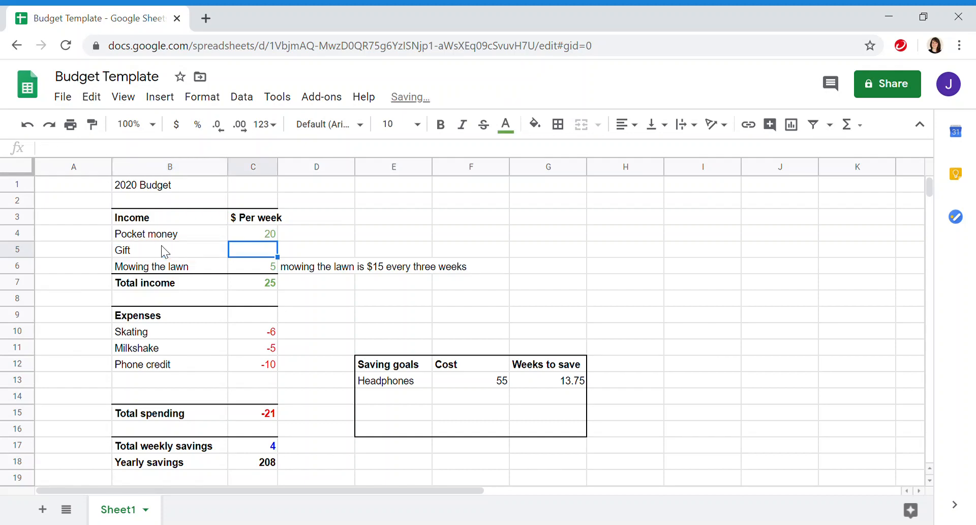
Set the weekly Gift amount to 1.
{"action": "type", "text": "$1"}
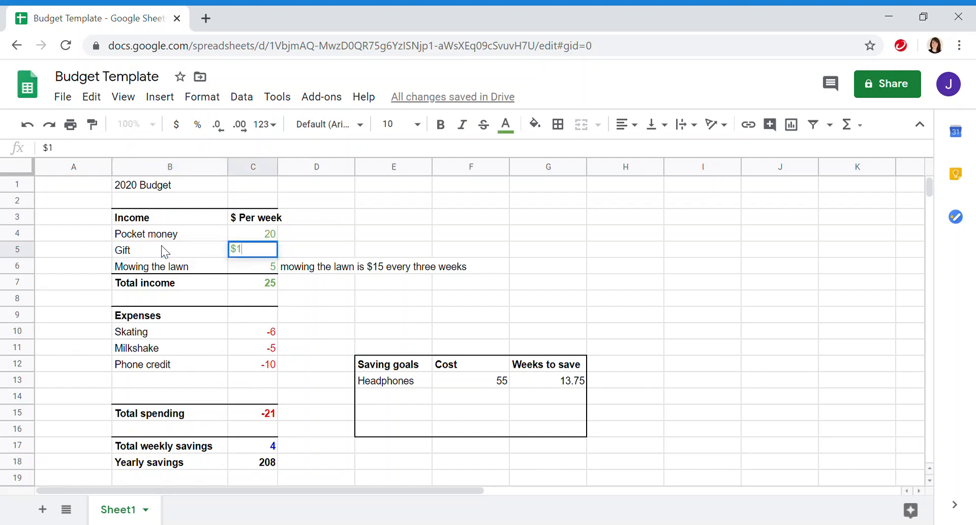
{"action": "key", "text": "BackSpace"}
{"action": "key", "text": "BackSpace"}
{"action": "type", "text": "1"}
{"action": "key", "text": "Tab"}
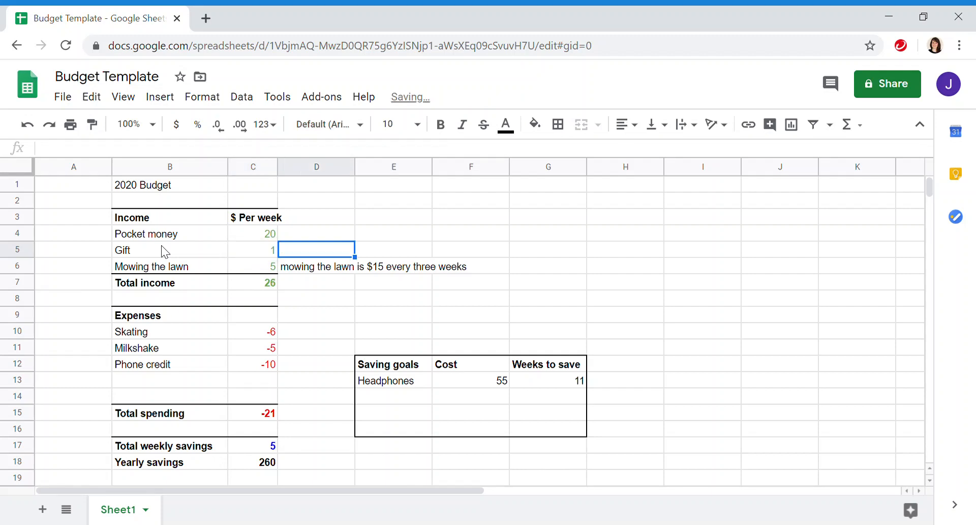
{"action": "left_click", "coordinate": [254, 249]}
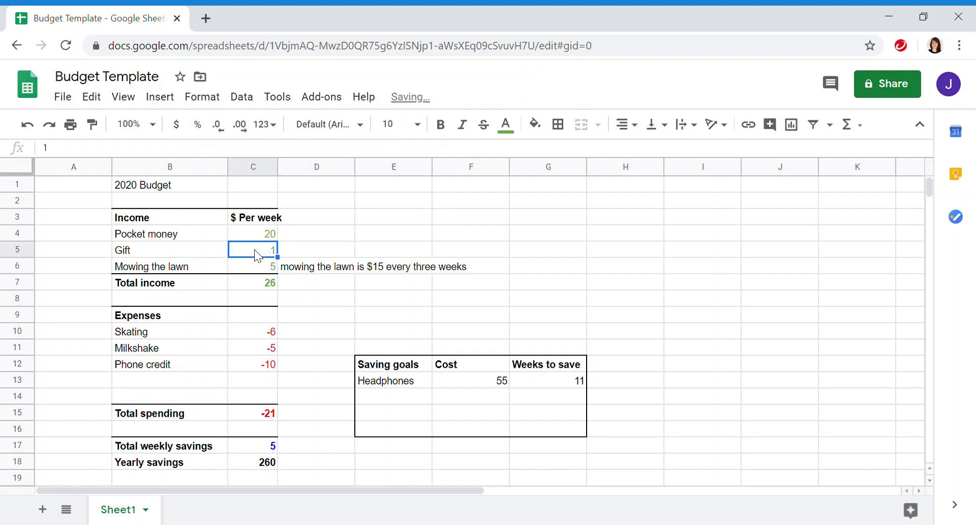
Examine the Total income, Total spending and Total weekly savings formulas and which cells each one adds up.
{"action": "left_click", "coordinate": [259, 282]}
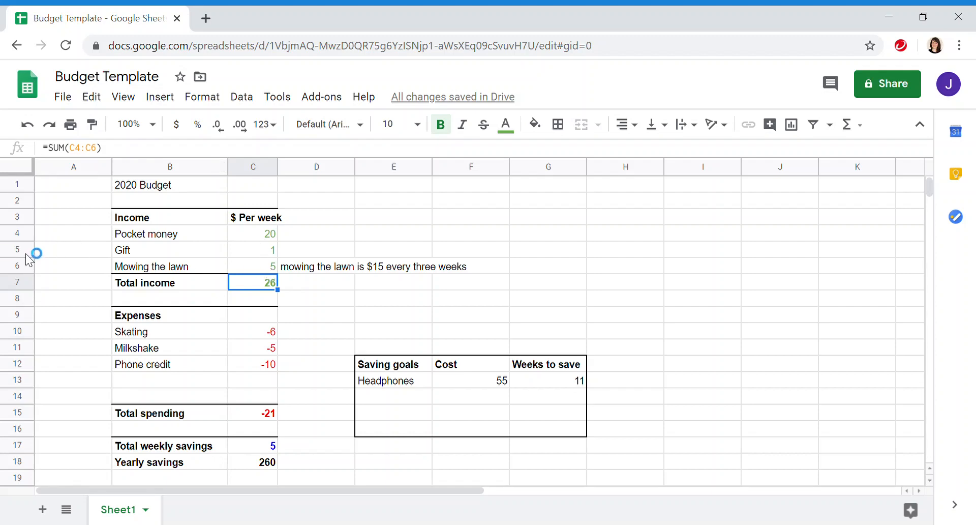
{"action": "left_click", "coordinate": [304, 417]}
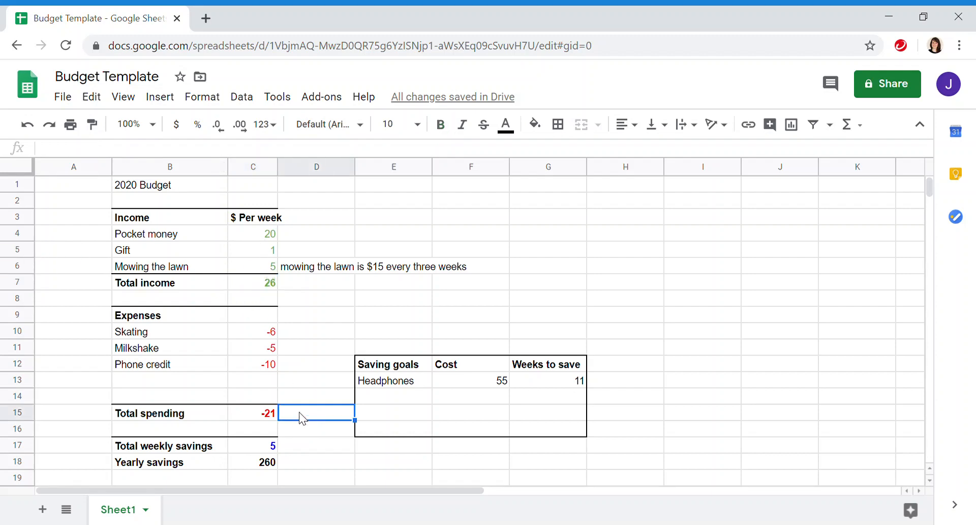
{"action": "left_click", "coordinate": [267, 413]}
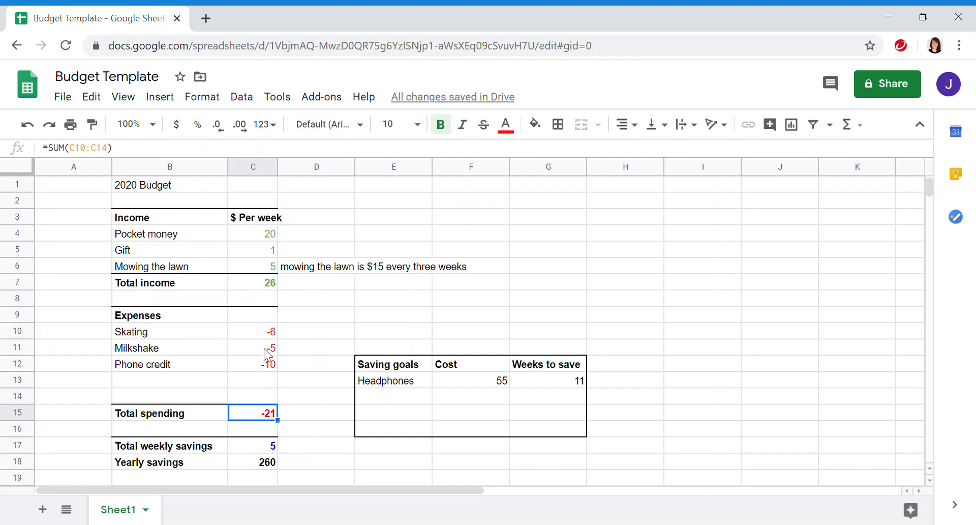
{"action": "left_click", "coordinate": [269, 446]}
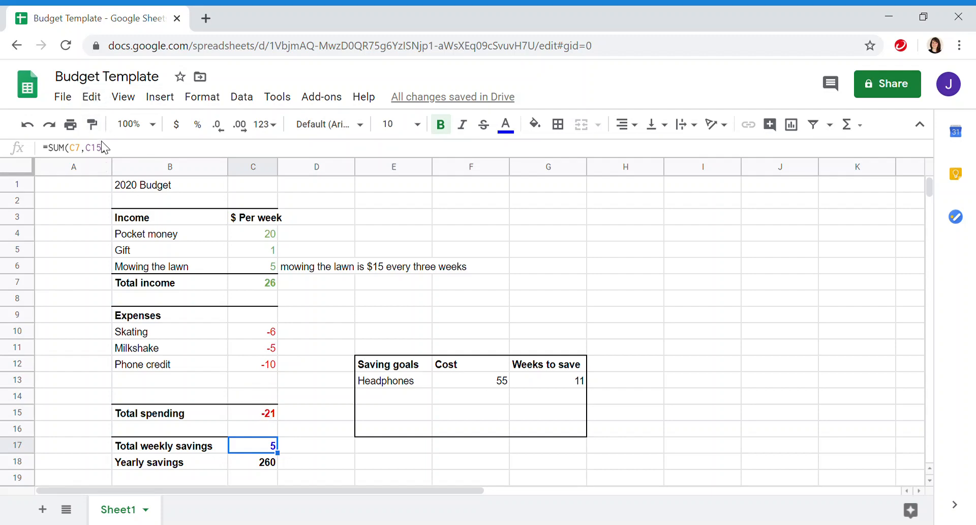
{"action": "left_click", "coordinate": [253, 278]}
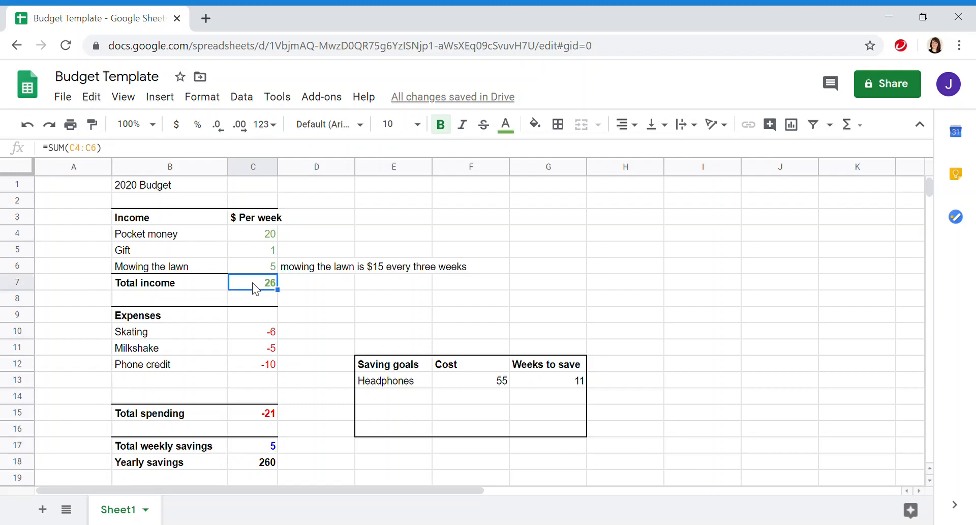
{"action": "left_click", "coordinate": [257, 446]}
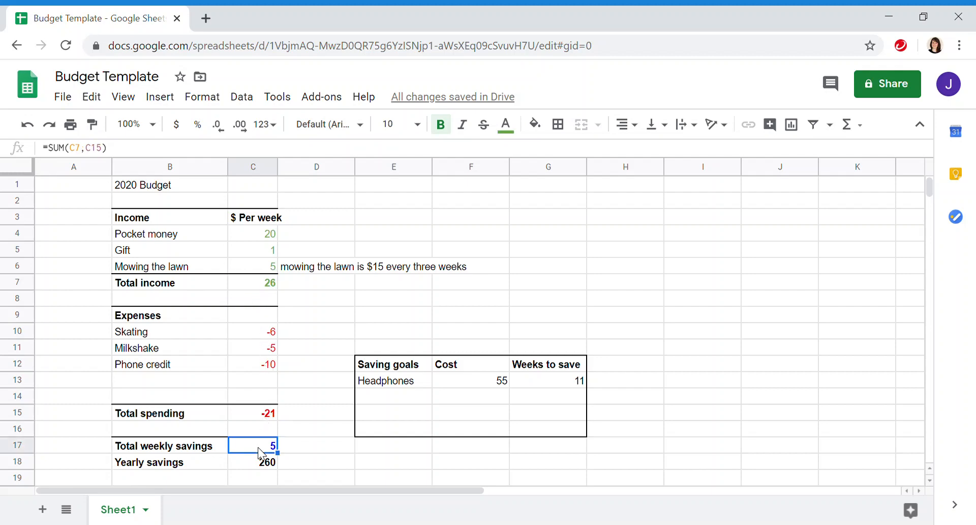
{"action": "left_click", "coordinate": [259, 417]}
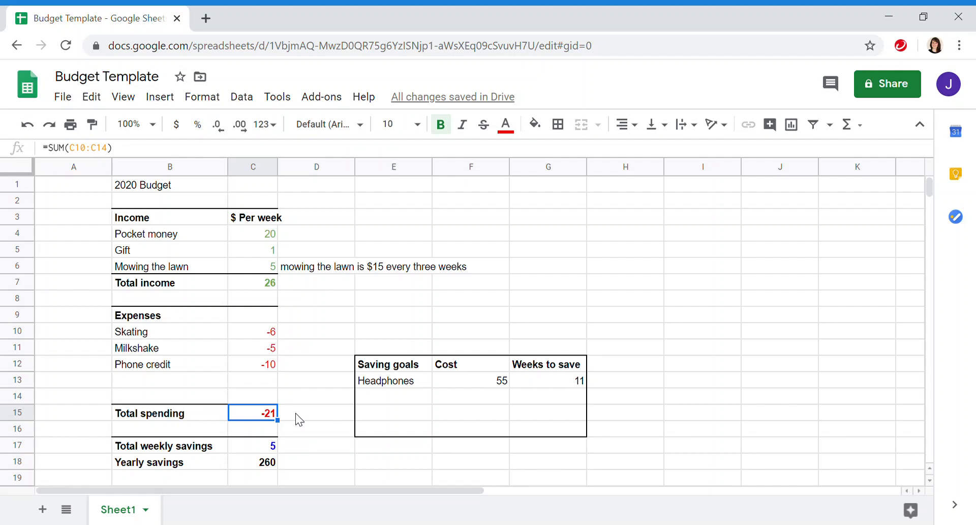
{"action": "left_click", "coordinate": [255, 445]}
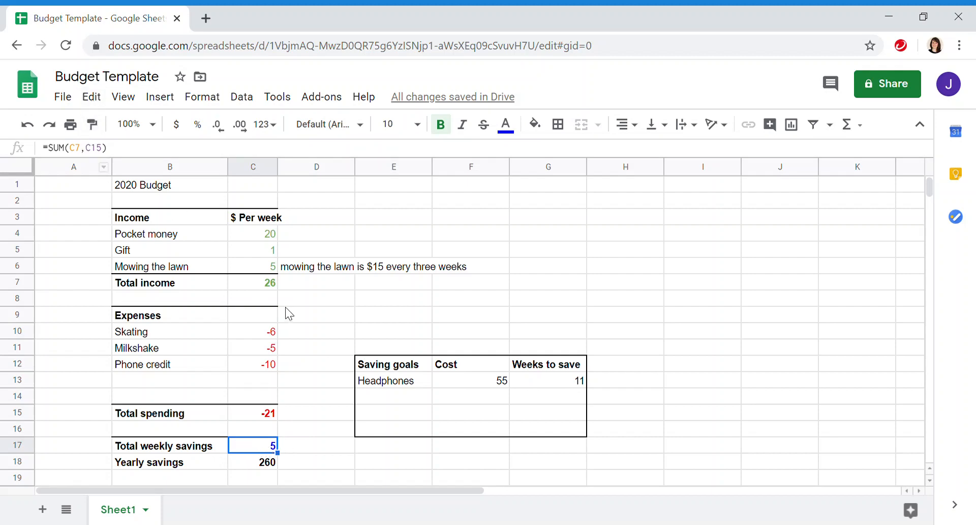
Set the weekly Gift amount to 40 and check the Total weekly savings.
{"action": "left_click", "coordinate": [252, 251]}
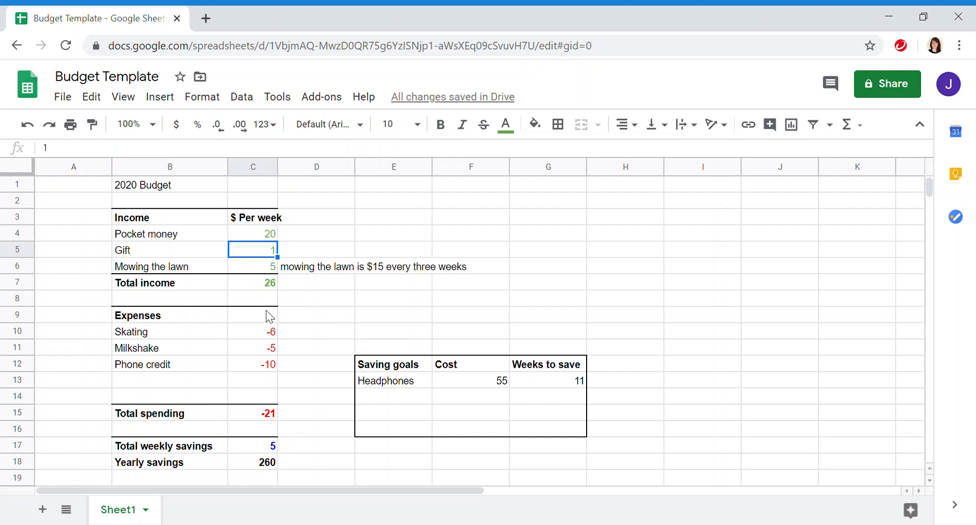
{"action": "type", "text": "40"}
{"action": "key", "text": "Tab"}
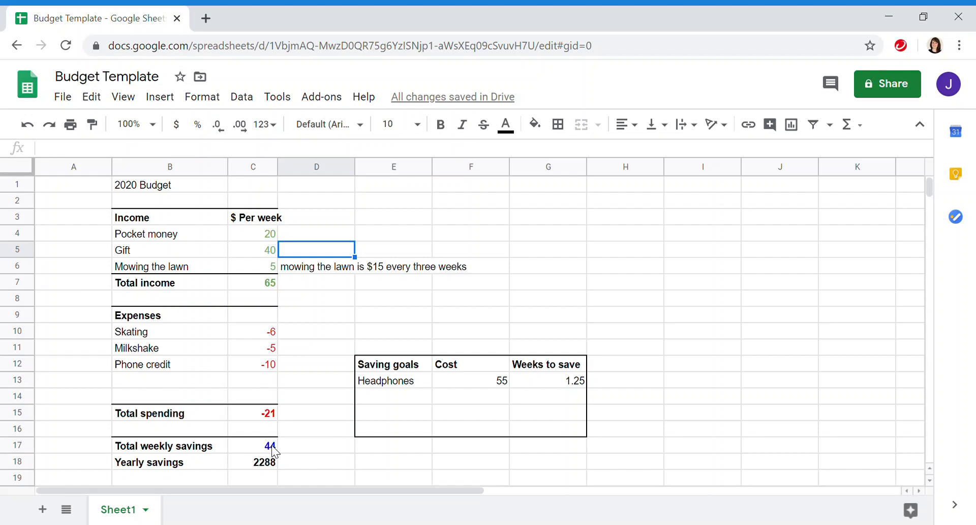
{"action": "left_click", "coordinate": [274, 450]}
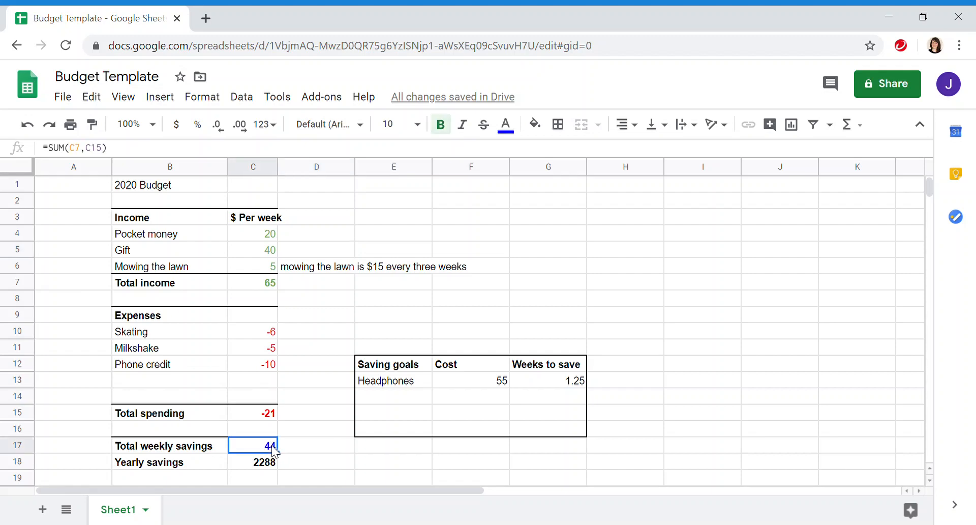
Set the weekly Gift amount to 2.
{"action": "left_click", "coordinate": [258, 251]}
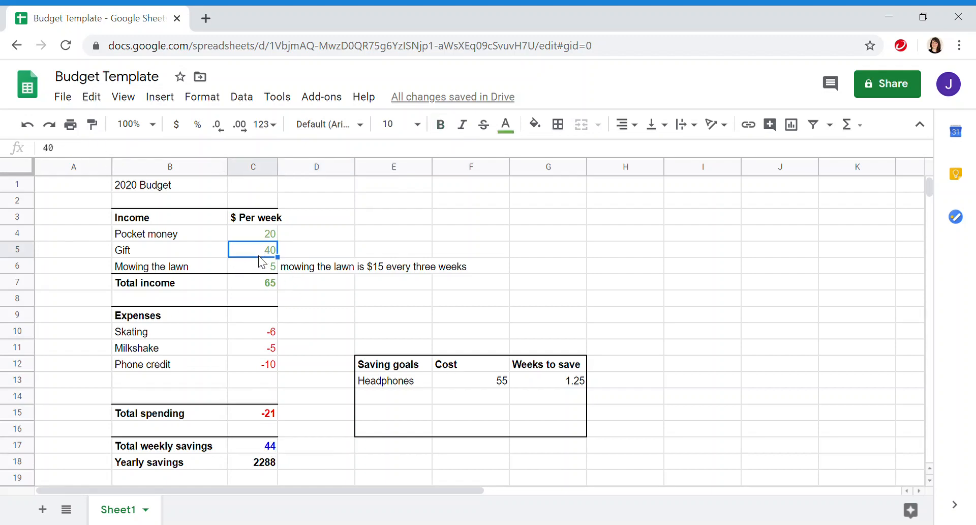
{"action": "type", "text": "2"}
{"action": "key", "text": "Tab"}
{"action": "left_click", "coordinate": [321, 446]}
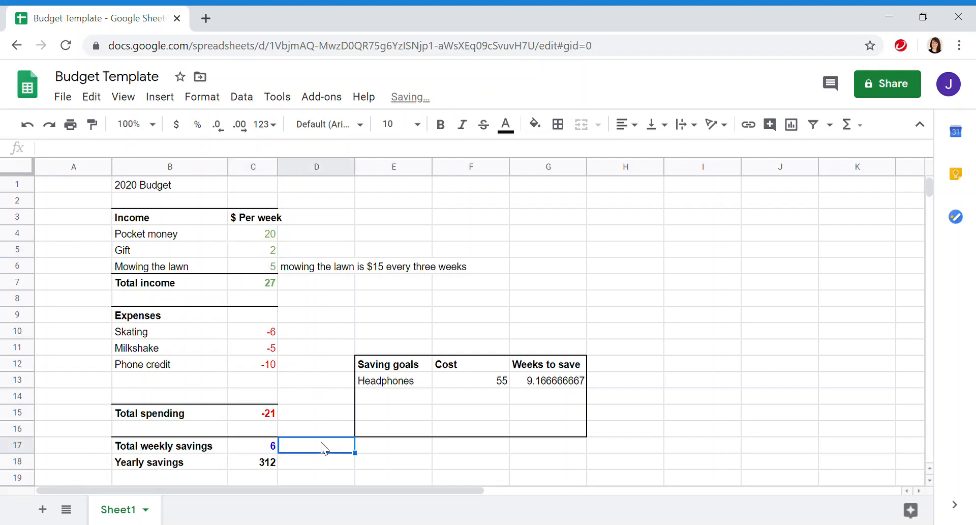
Examine how the Yearly savings formula uses the Total weekly savings.
{"action": "left_click", "coordinate": [264, 464]}
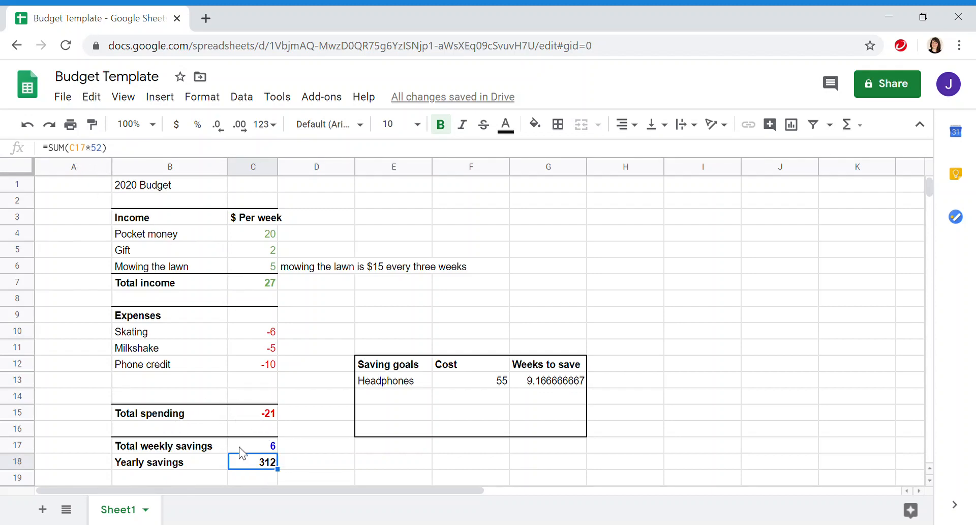
{"action": "left_click", "coordinate": [258, 446]}
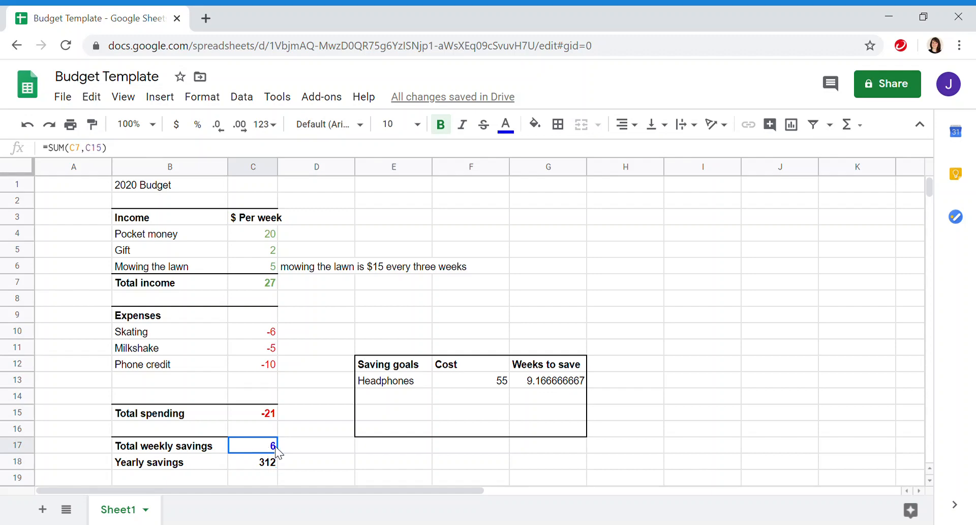
{"action": "left_click", "coordinate": [260, 462]}
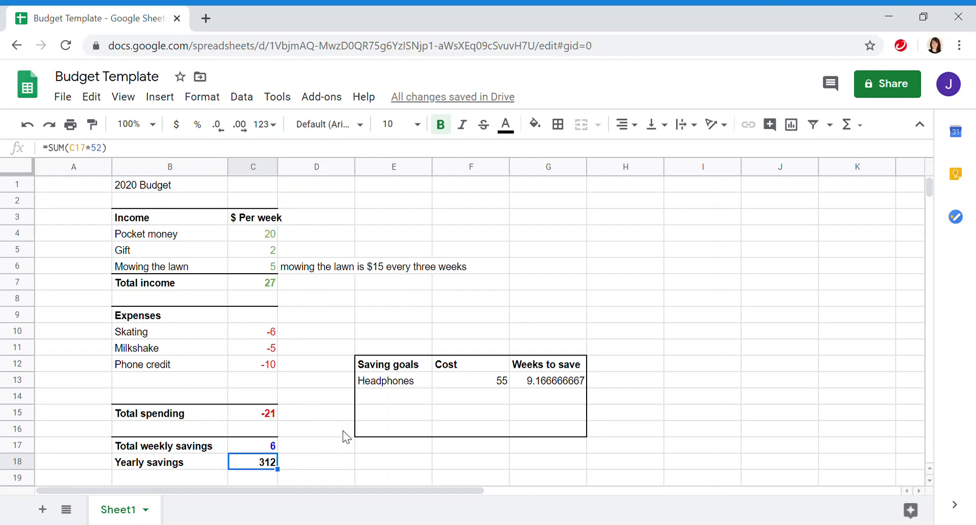
{"action": "left_click", "coordinate": [254, 478]}
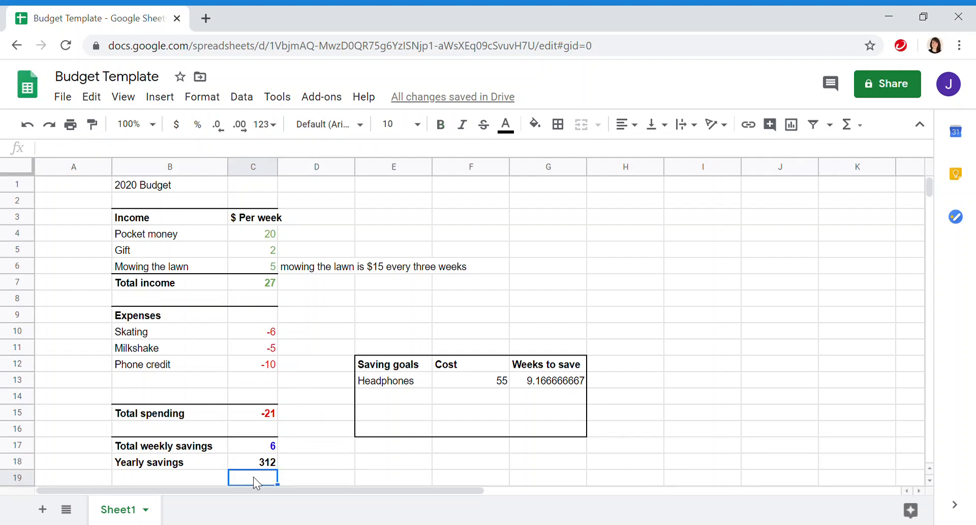
{"action": "type", "text": "="}
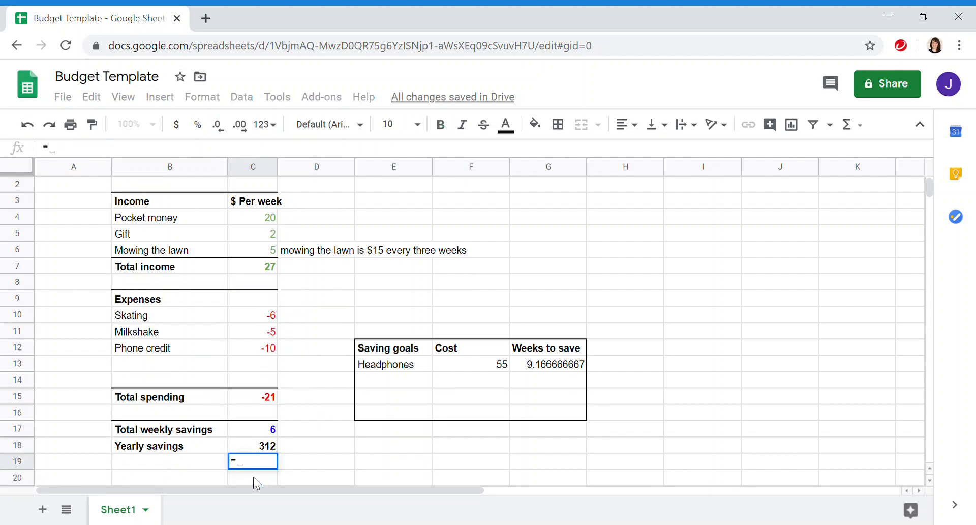
{"action": "type", "text": "SUM(C"}
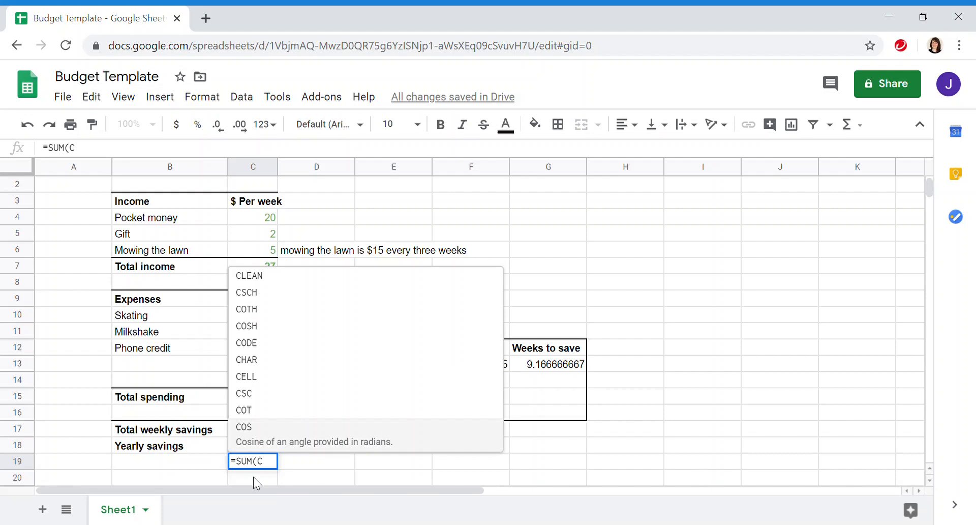
{"action": "type", "text": "5"}
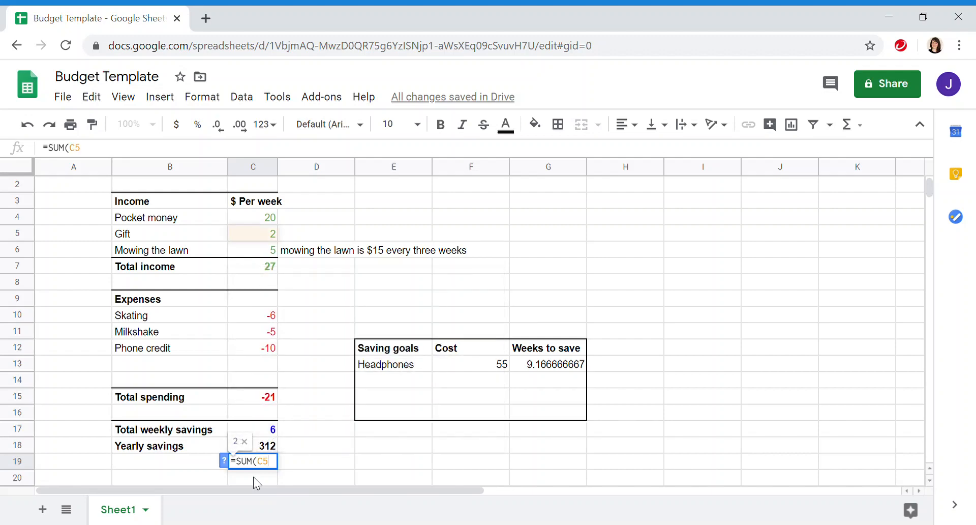
{"action": "type", "text": ":"}
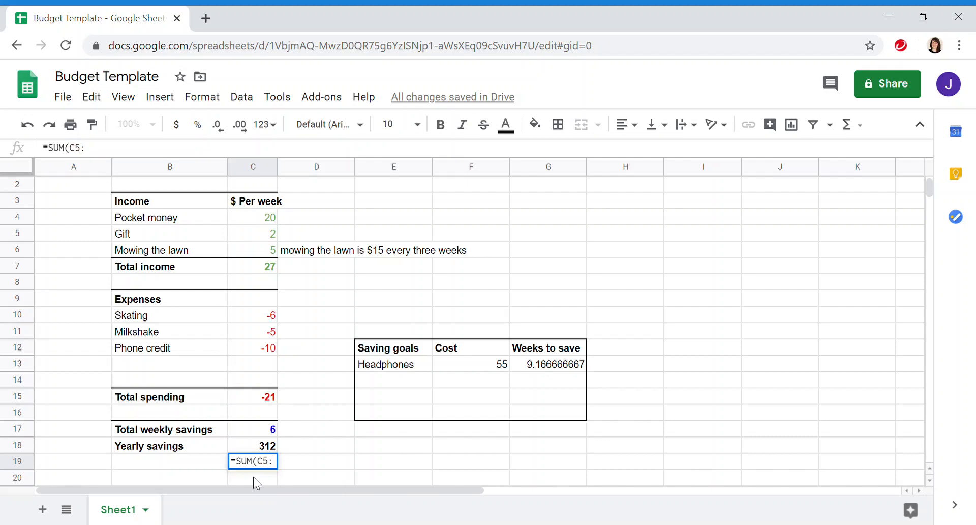
{"action": "key", "text": "BackSpace"}
{"action": "key", "text": "BackSpace"}
{"action": "key", "text": "BackSpace"}
{"action": "key", "text": "BackSpace"}
{"action": "key", "text": "BackSpace"}
{"action": "key", "text": "BackSpace"}
{"action": "key", "text": "BackSpace"}
{"action": "key", "text": "BackSpace"}
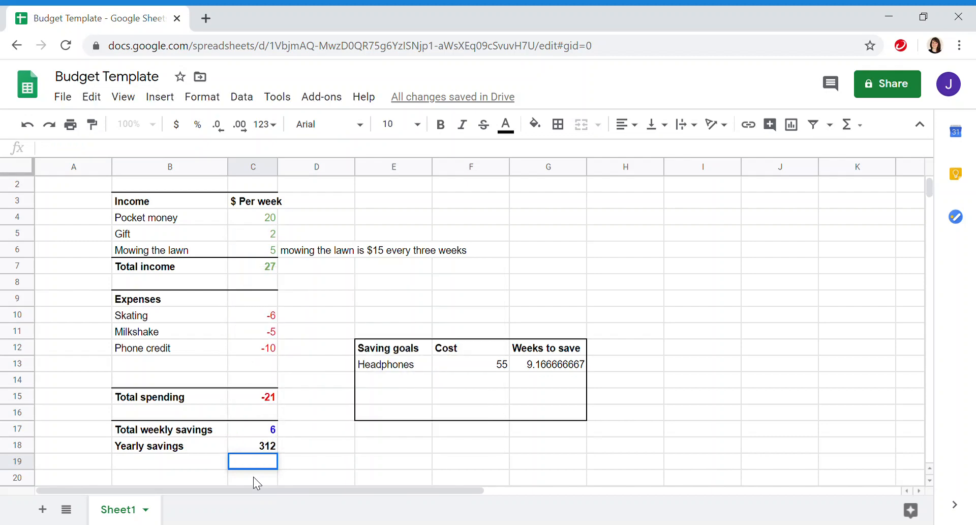
{"action": "key", "text": "BackSpace"}
{"action": "key", "text": "Escape"}
Try inserting a SUM function in the empty cell C19 below Yearly savings, with D20 as its argument.
{"action": "left_click", "coordinate": [173, 103]}
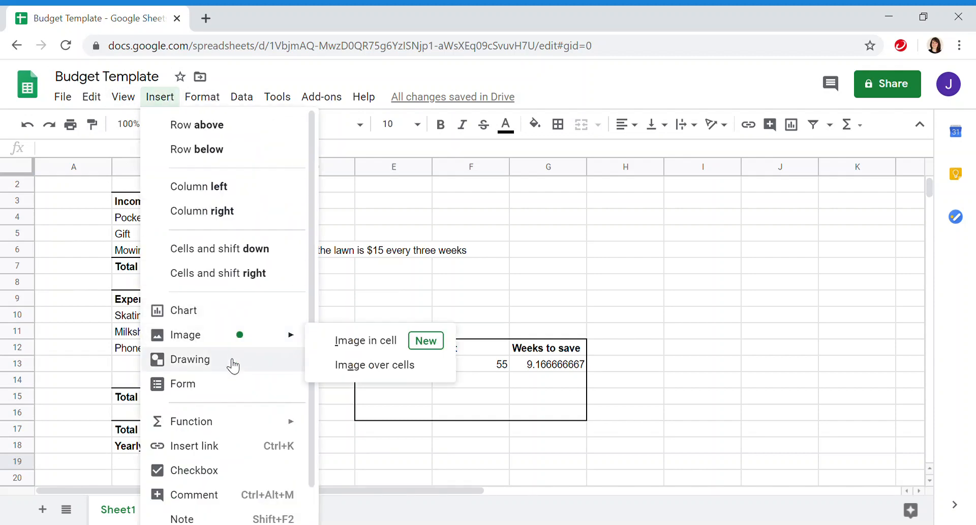
{"action": "mouse_move", "coordinate": [231, 426]}
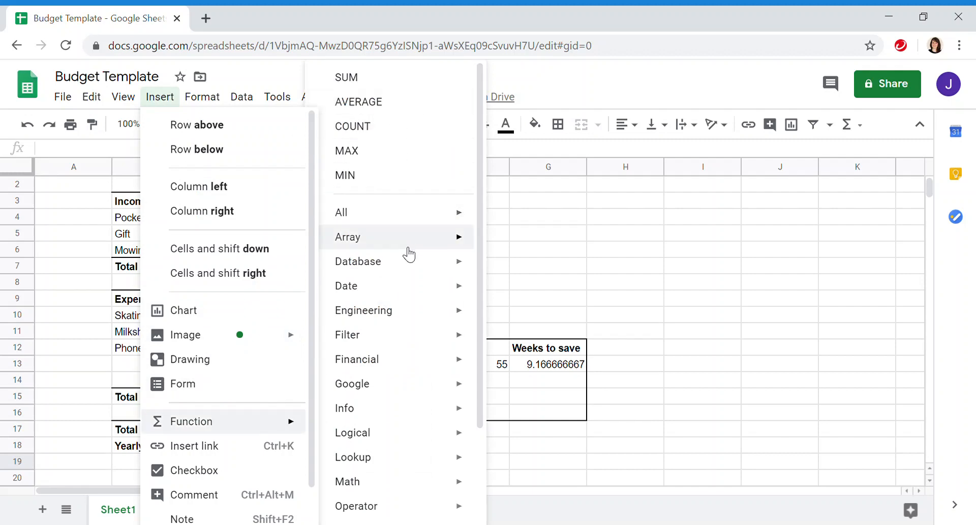
{"action": "left_click", "coordinate": [372, 79]}
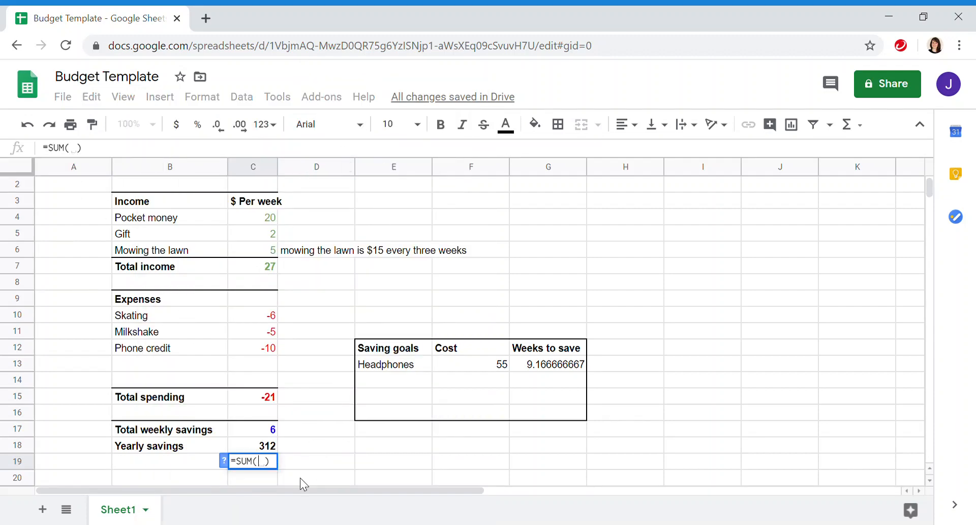
{"action": "left_click", "coordinate": [74, 148]}
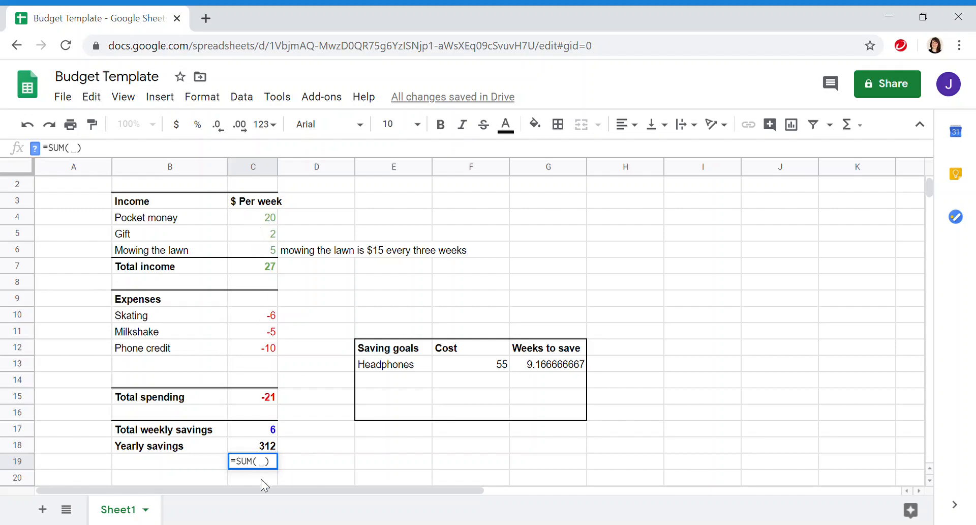
{"action": "left_click", "coordinate": [272, 446]}
{"action": "left_click", "coordinate": [298, 472]}
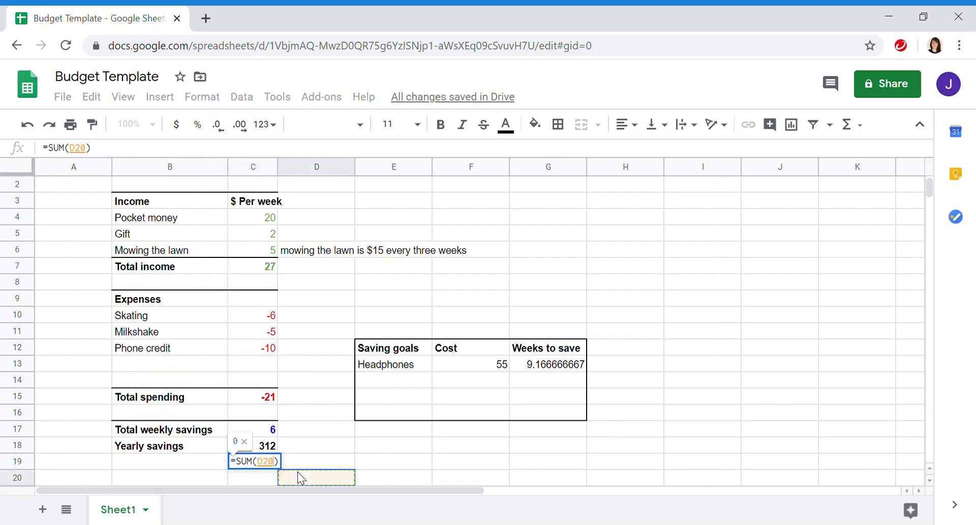
Clear the SUM formula from cell C19 and leave the cell empty.
{"action": "left_click", "coordinate": [258, 461]}
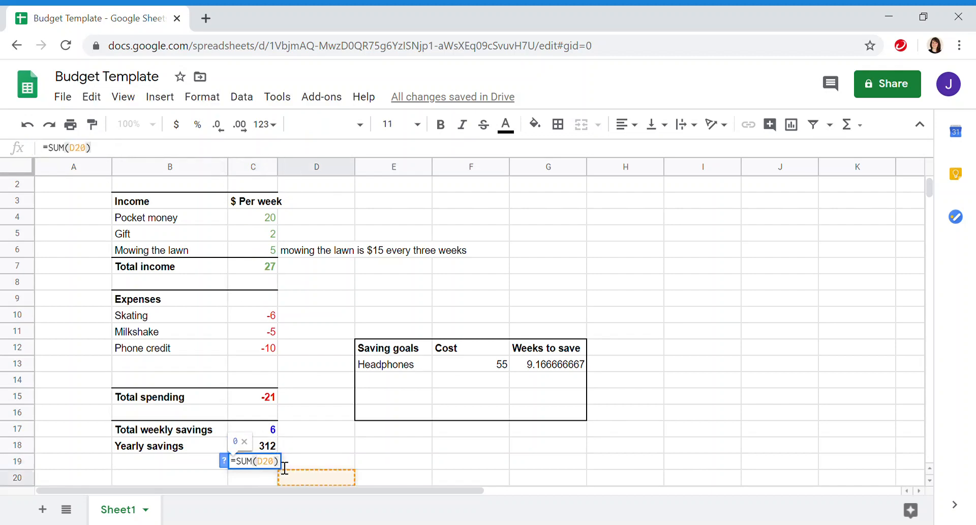
{"action": "key", "text": "ctrl+a"}
{"action": "key", "text": "BackSpace"}
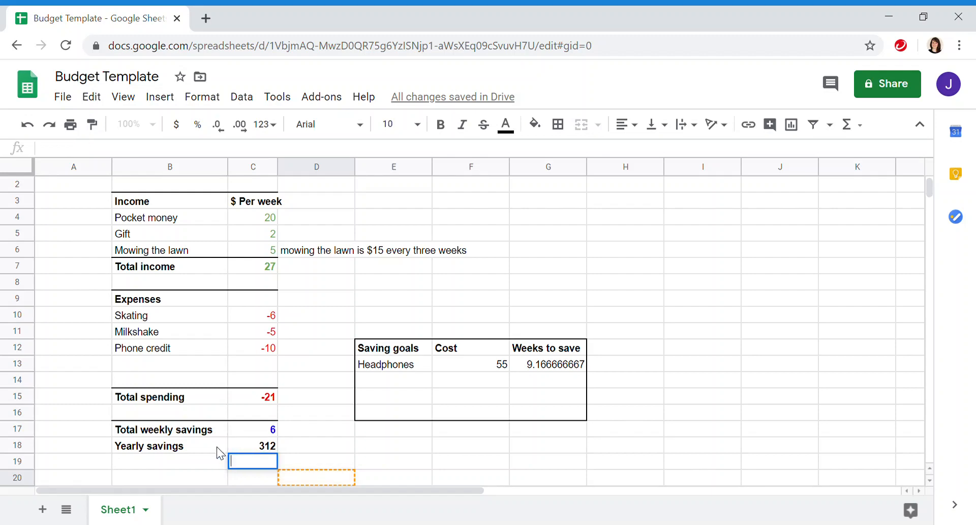
{"action": "key", "text": "Tab"}
{"action": "left_click", "coordinate": [296, 431]}
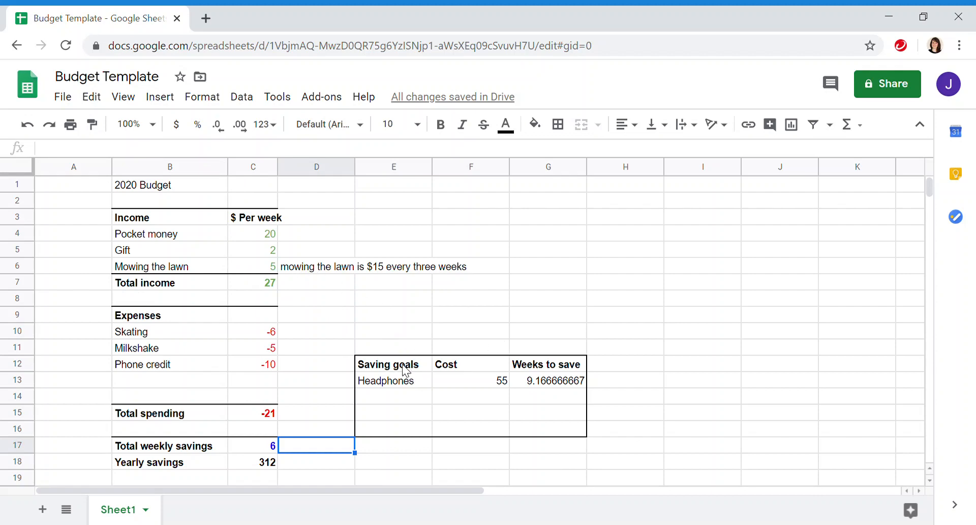
Examine the Headphones saving goal, its cost, and how the Weeks to save formula uses the cost and Total weekly savings.
{"action": "left_click", "coordinate": [387, 373]}
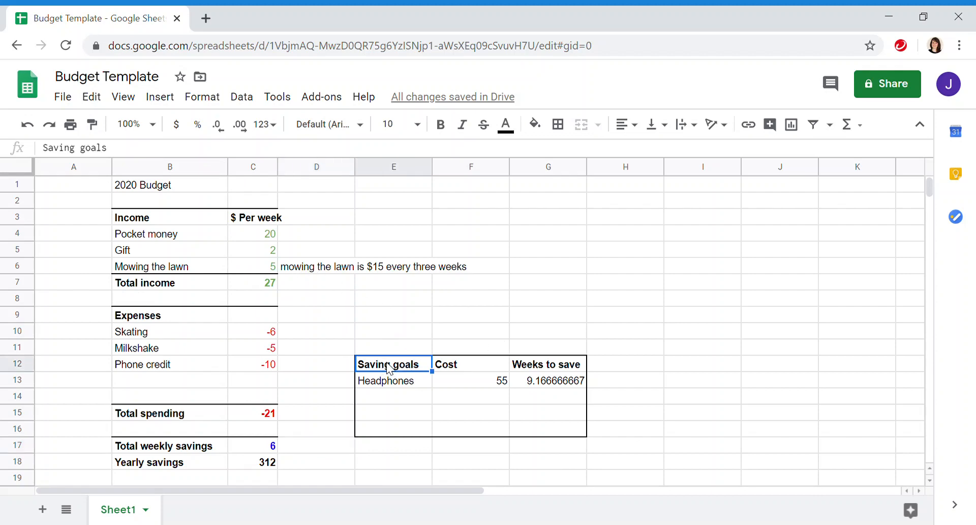
{"action": "left_click", "coordinate": [401, 386]}
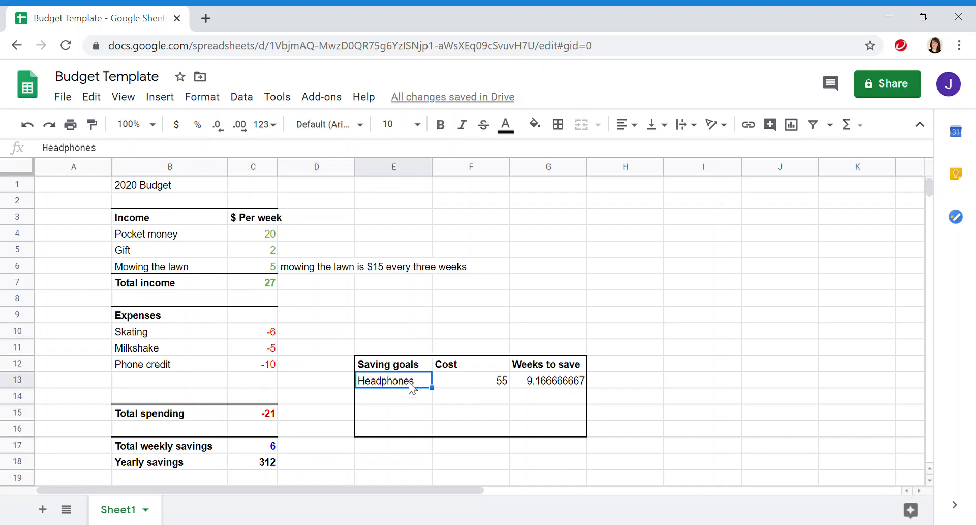
{"action": "left_click", "coordinate": [465, 388]}
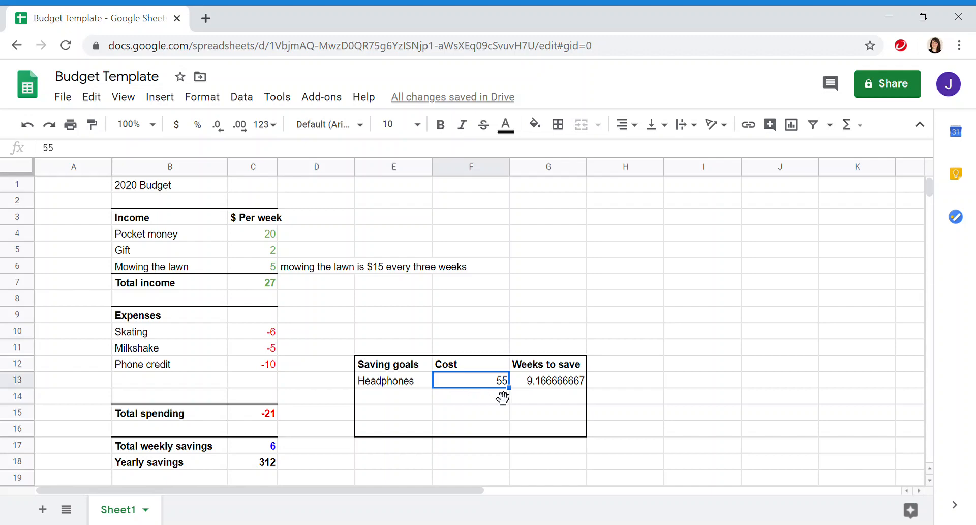
{"action": "left_click", "coordinate": [559, 388]}
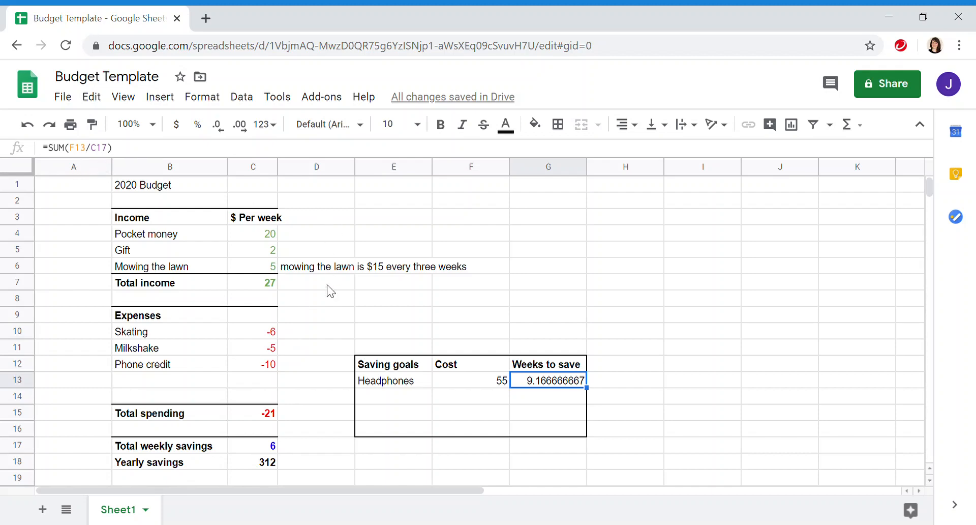
{"action": "left_click", "coordinate": [474, 388]}
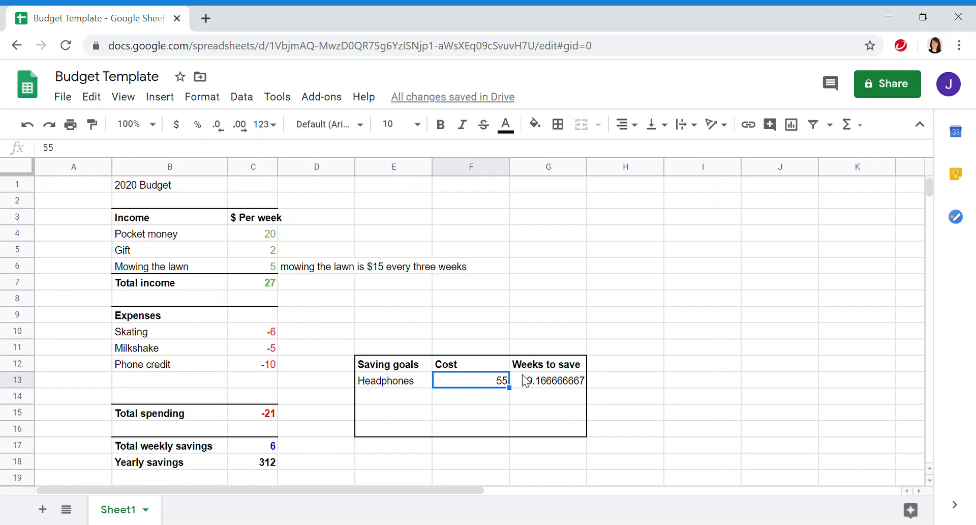
{"action": "left_click", "coordinate": [537, 387]}
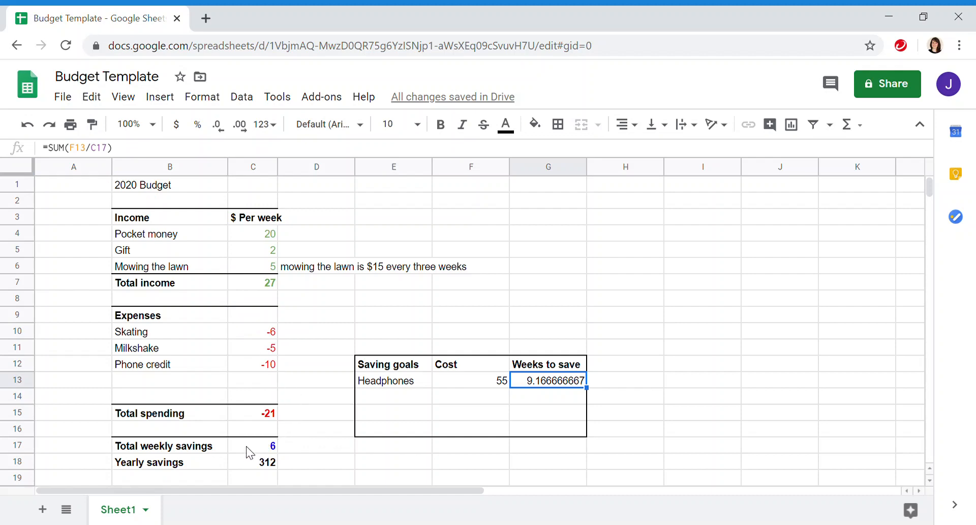
Write out the Weeks to save calculation as "55 divided by 6" in the empty cell I11.
{"action": "left_click", "coordinate": [691, 351]}
{"action": "type", "text": "55 "}
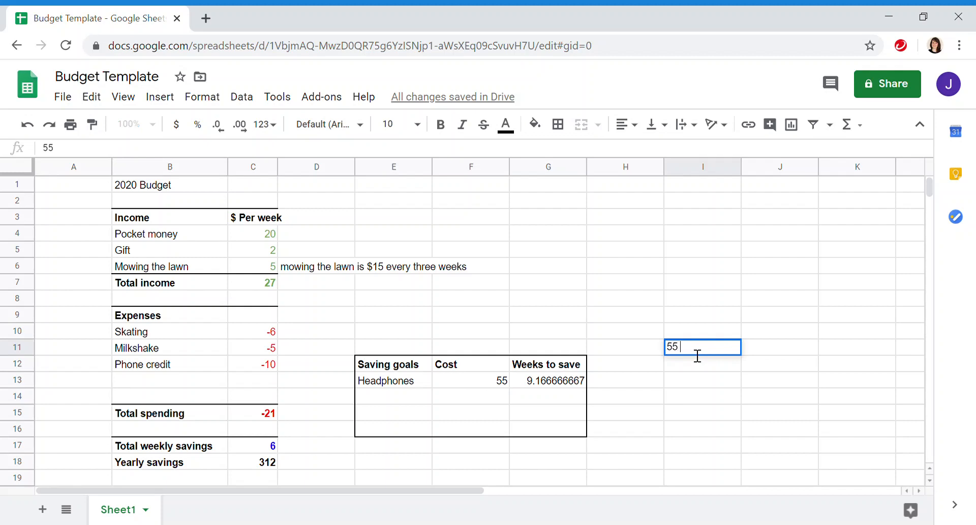
{"action": "type", "text": "divided by 6"}
Erase the written-out calculation from cell I11 and leave the cell empty.
{"action": "key", "text": "BackSpace"}
{"action": "key", "text": "BackSpace"}
{"action": "key", "text": "BackSpace"}
{"action": "key", "text": "BackSpace"}
{"action": "key", "text": "BackSpace"}
{"action": "key", "text": "BackSpace"}
{"action": "key", "text": "BackSpace"}
{"action": "key", "text": "BackSpace"}
{"action": "key", "text": "BackSpace"}
{"action": "key", "text": "BackSpace"}
{"action": "key", "text": "BackSpace"}
{"action": "key", "text": "BackSpace"}
{"action": "key", "text": "BackSpace"}
{"action": "key", "text": "BackSpace"}
{"action": "key", "text": "BackSpace"}
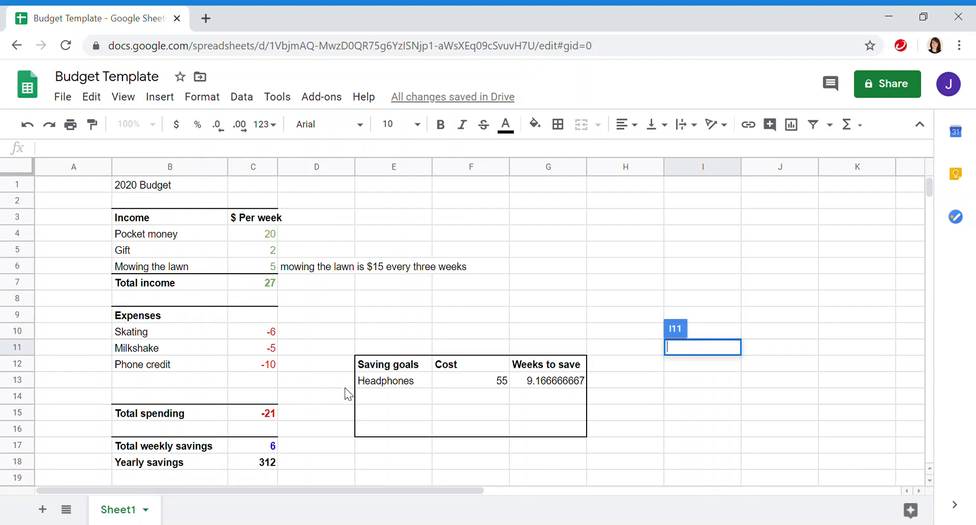
{"action": "left_click", "coordinate": [142, 385]}
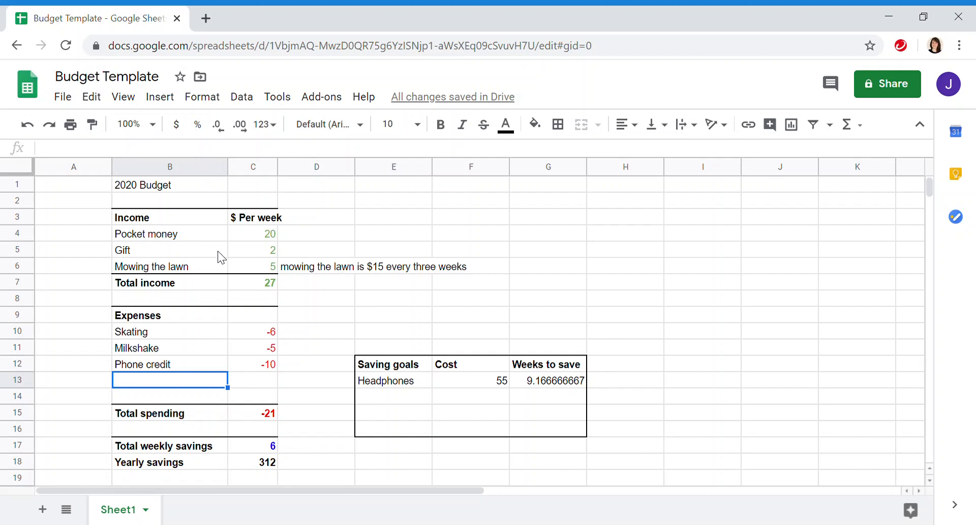
{"action": "scroll", "coordinate": [342, 395], "scroll_direction": "down", "scroll_amount": 1}
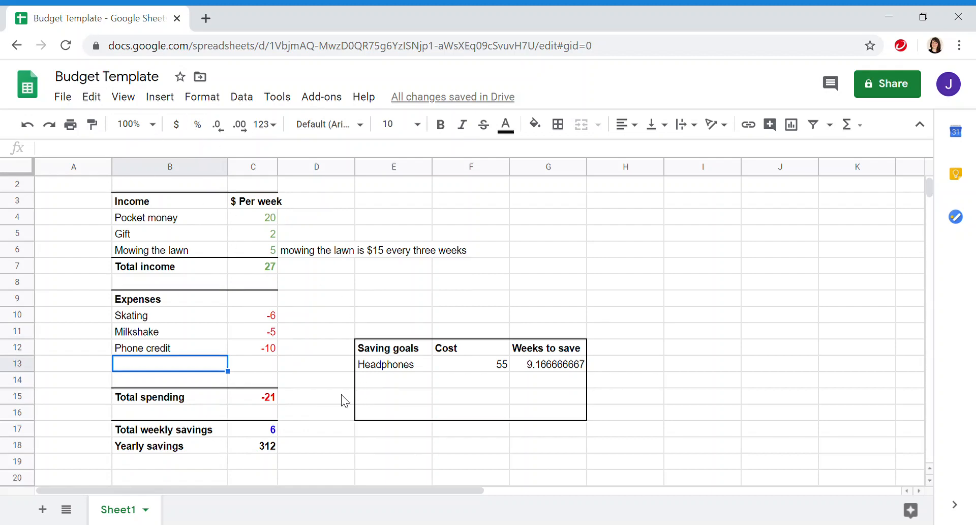
{"action": "scroll", "coordinate": [345, 401], "scroll_direction": "down", "scroll_amount": 1}
{"action": "scroll", "coordinate": [346, 401], "scroll_direction": "up", "scroll_amount": 2}
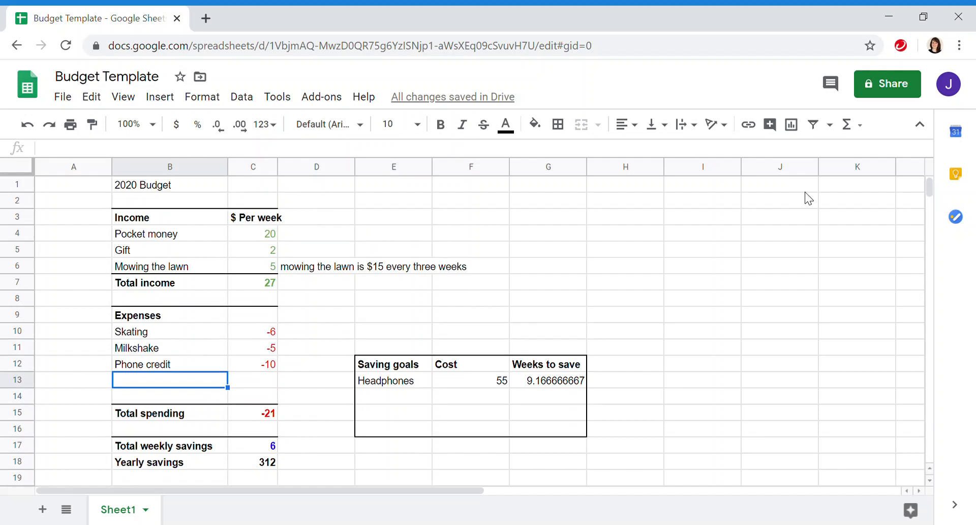